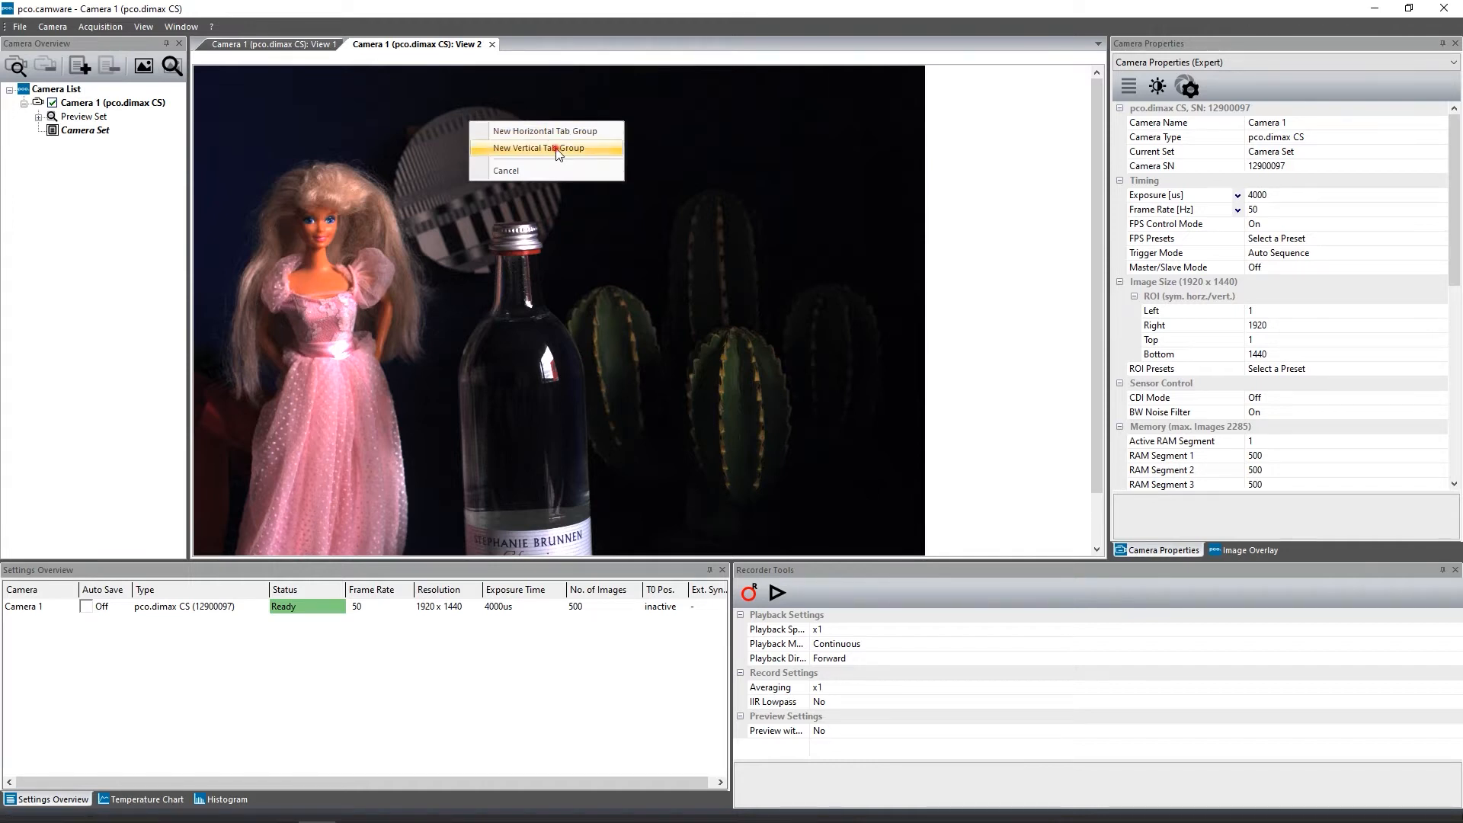
- Place the View 2 image window in a new vertical tab group beside View 1
click(556, 148)
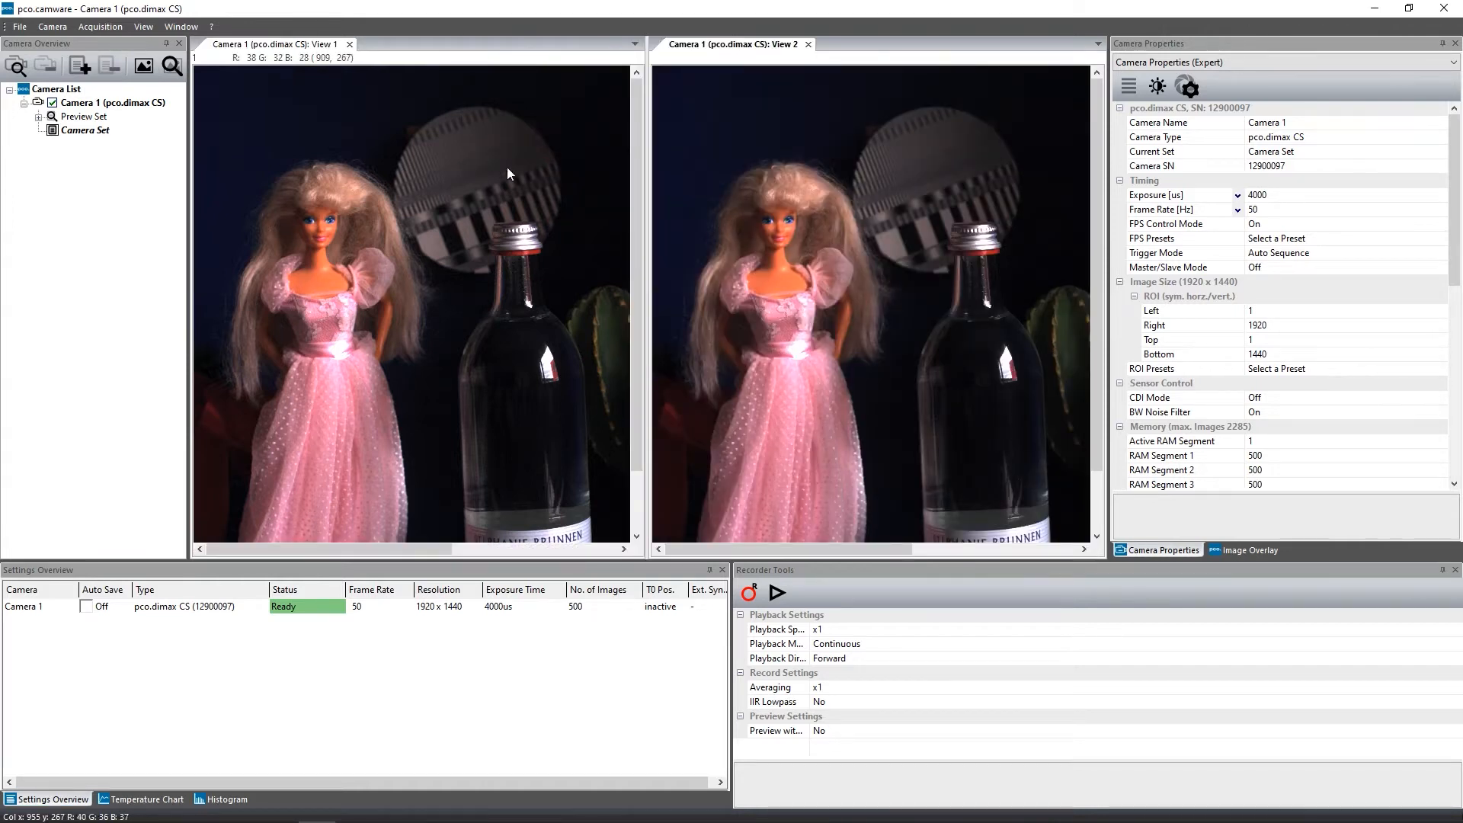
- Turn off Tabbed MDI in the application look and reposition the floating View 2 window
click(143, 26)
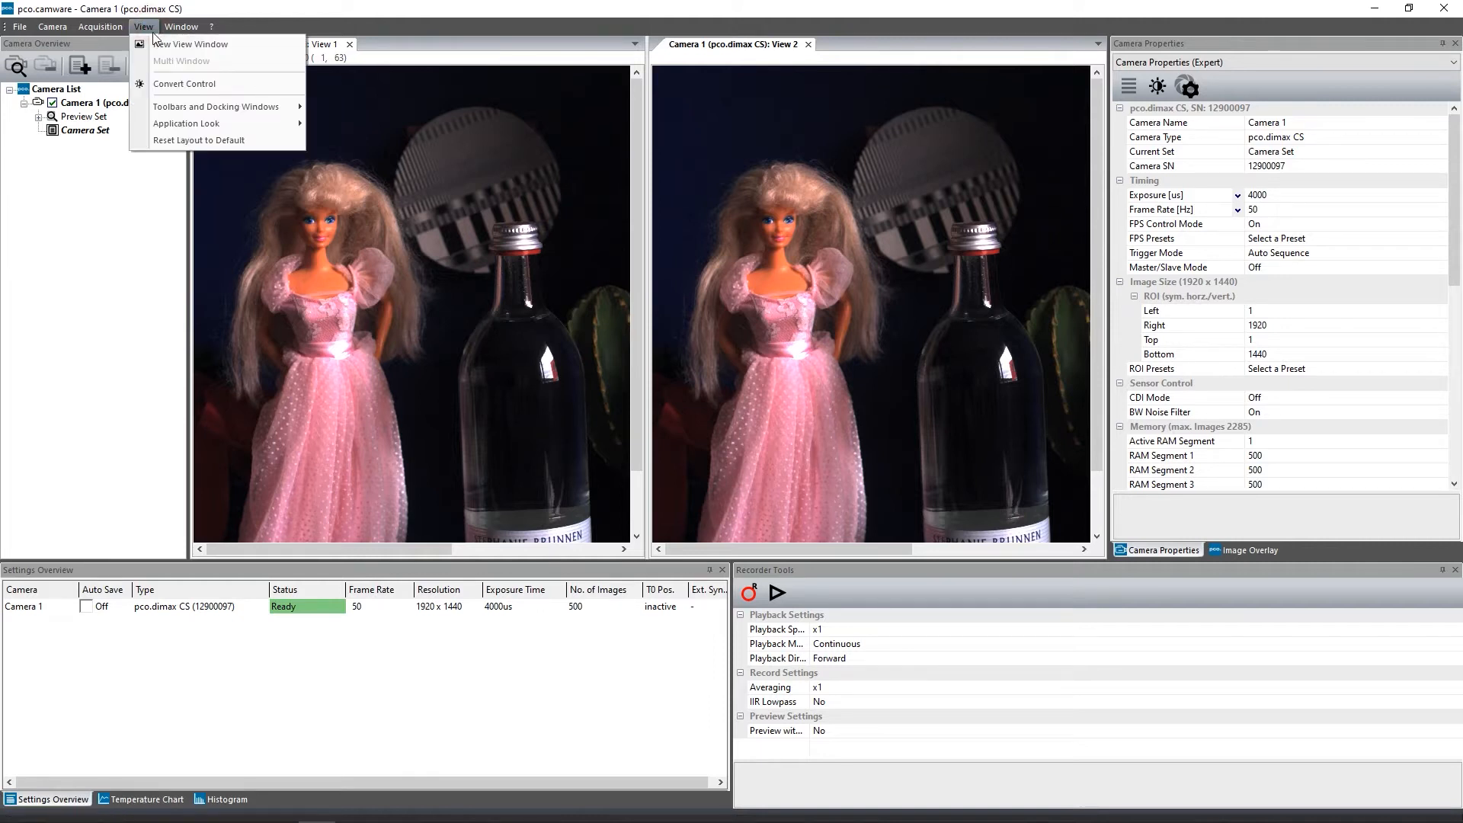
mouse_move(190, 128)
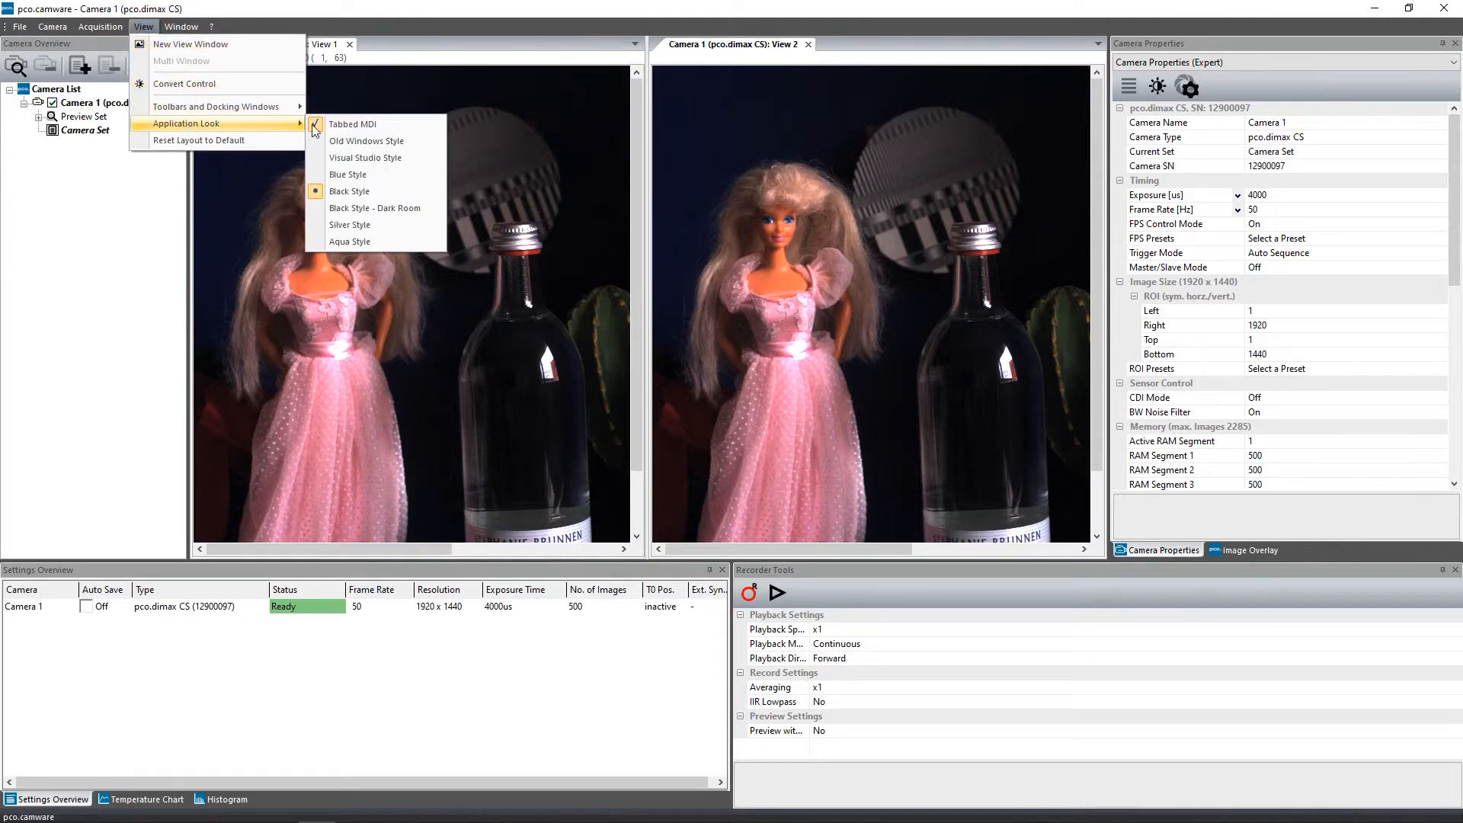
click(391, 126)
drag(508, 109, 536, 169)
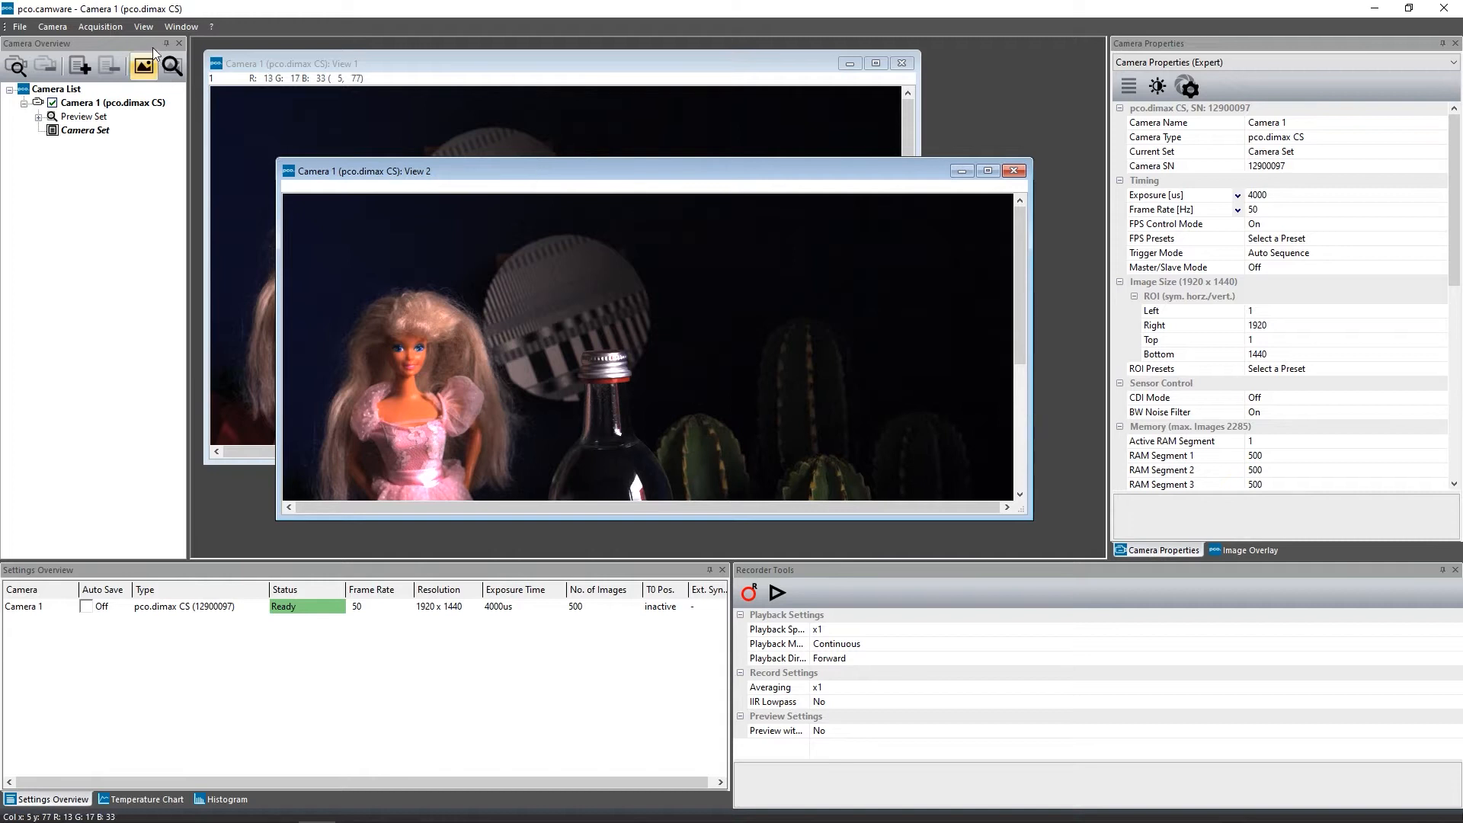
- Turn the Tabbed MDI application look back on
click(143, 27)
mouse_move(187, 125)
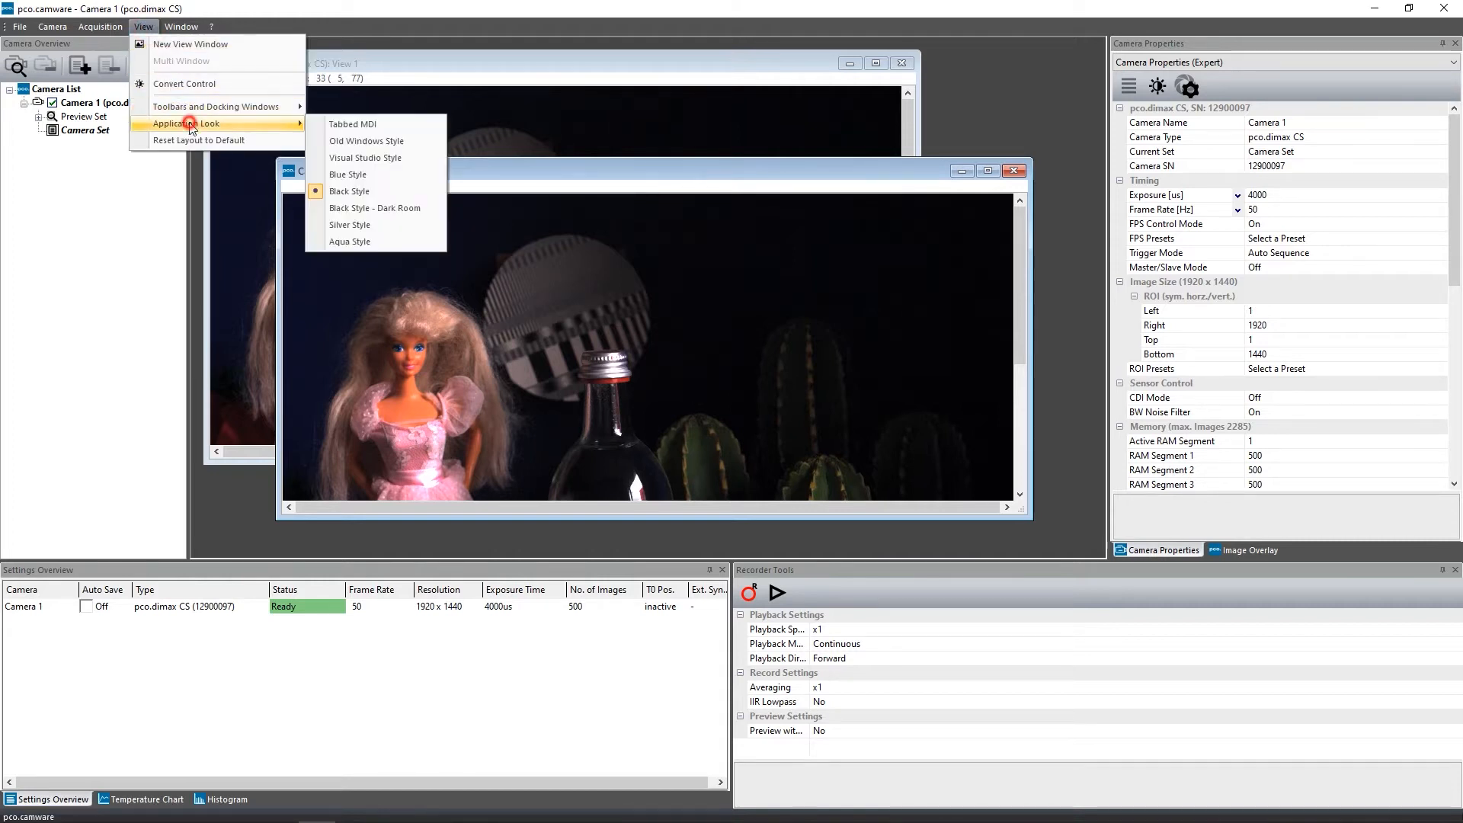
click(365, 126)
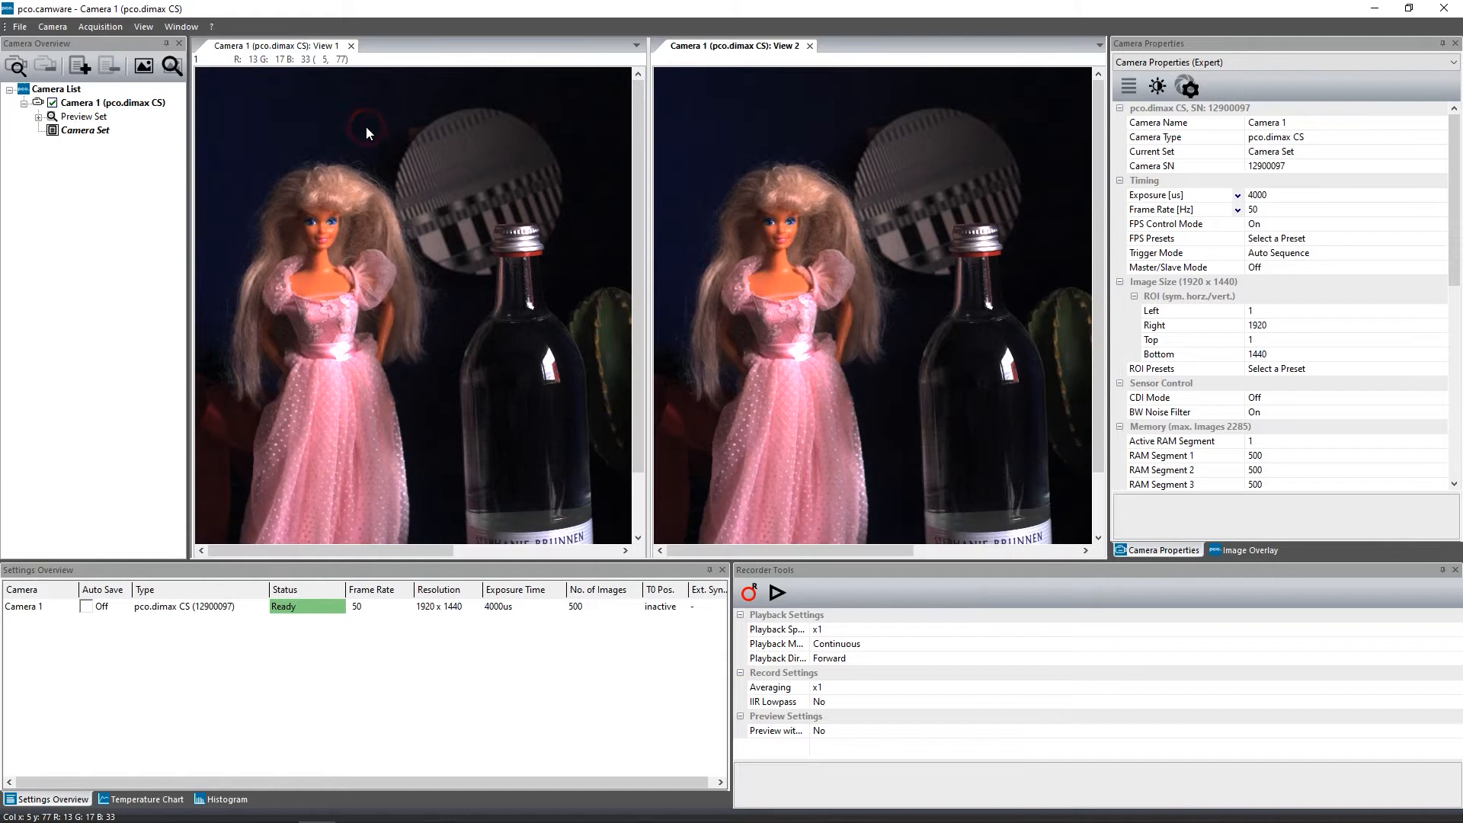
- Switch View 1 to black and white by turning off View Color, and return it to color
right_click(418, 130)
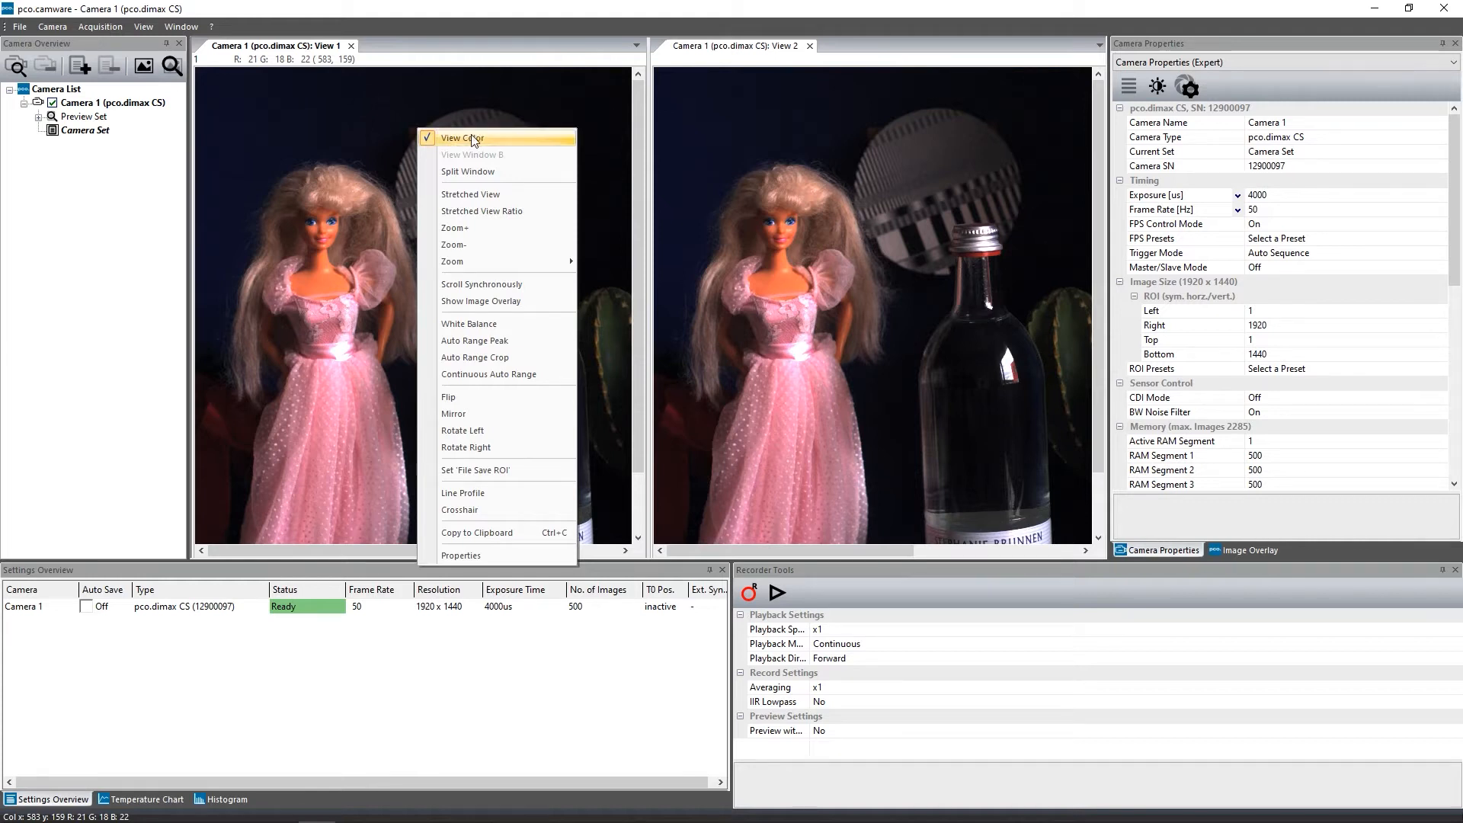
click(452, 141)
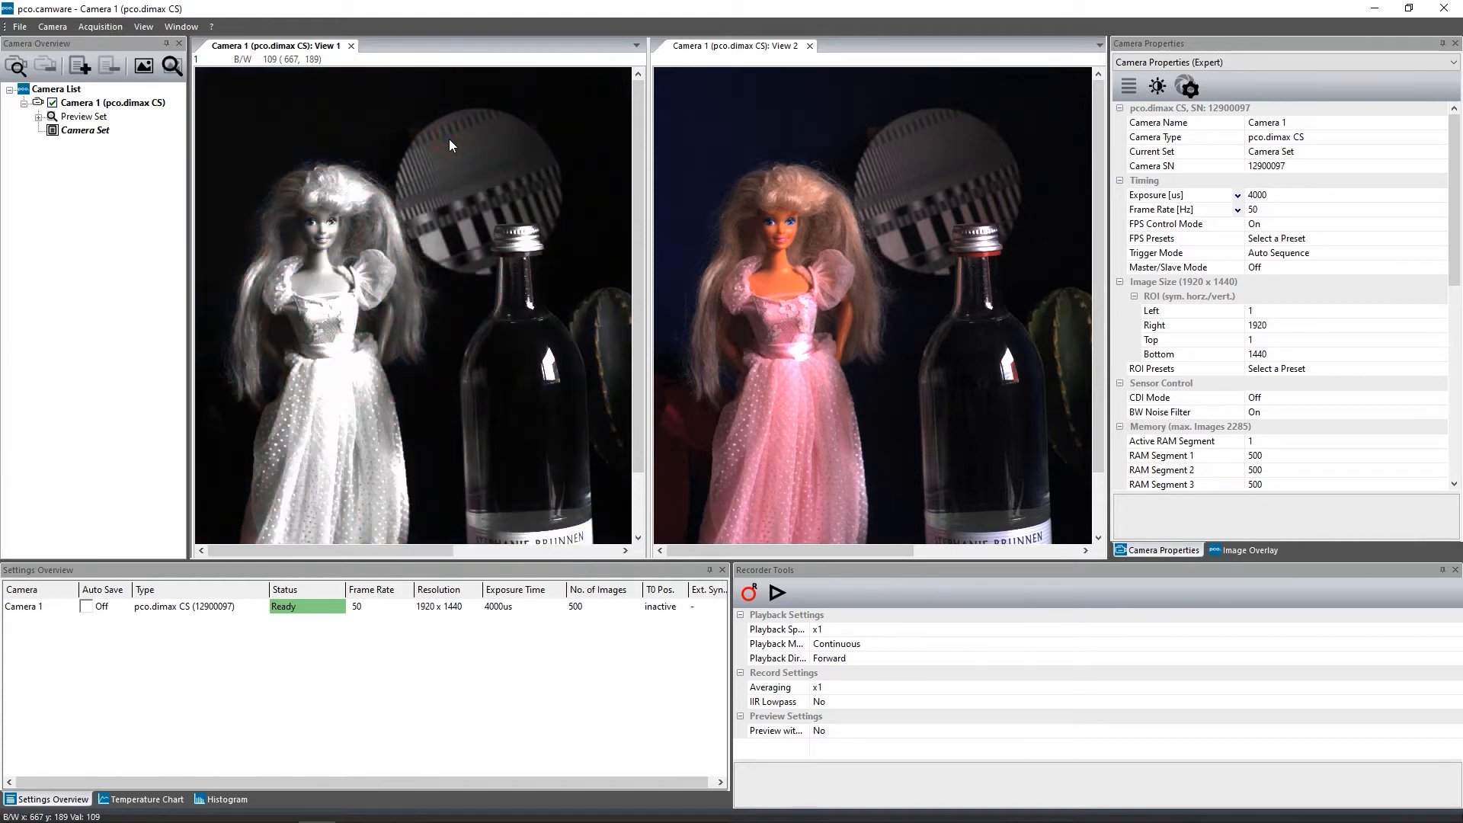
right_click(449, 142)
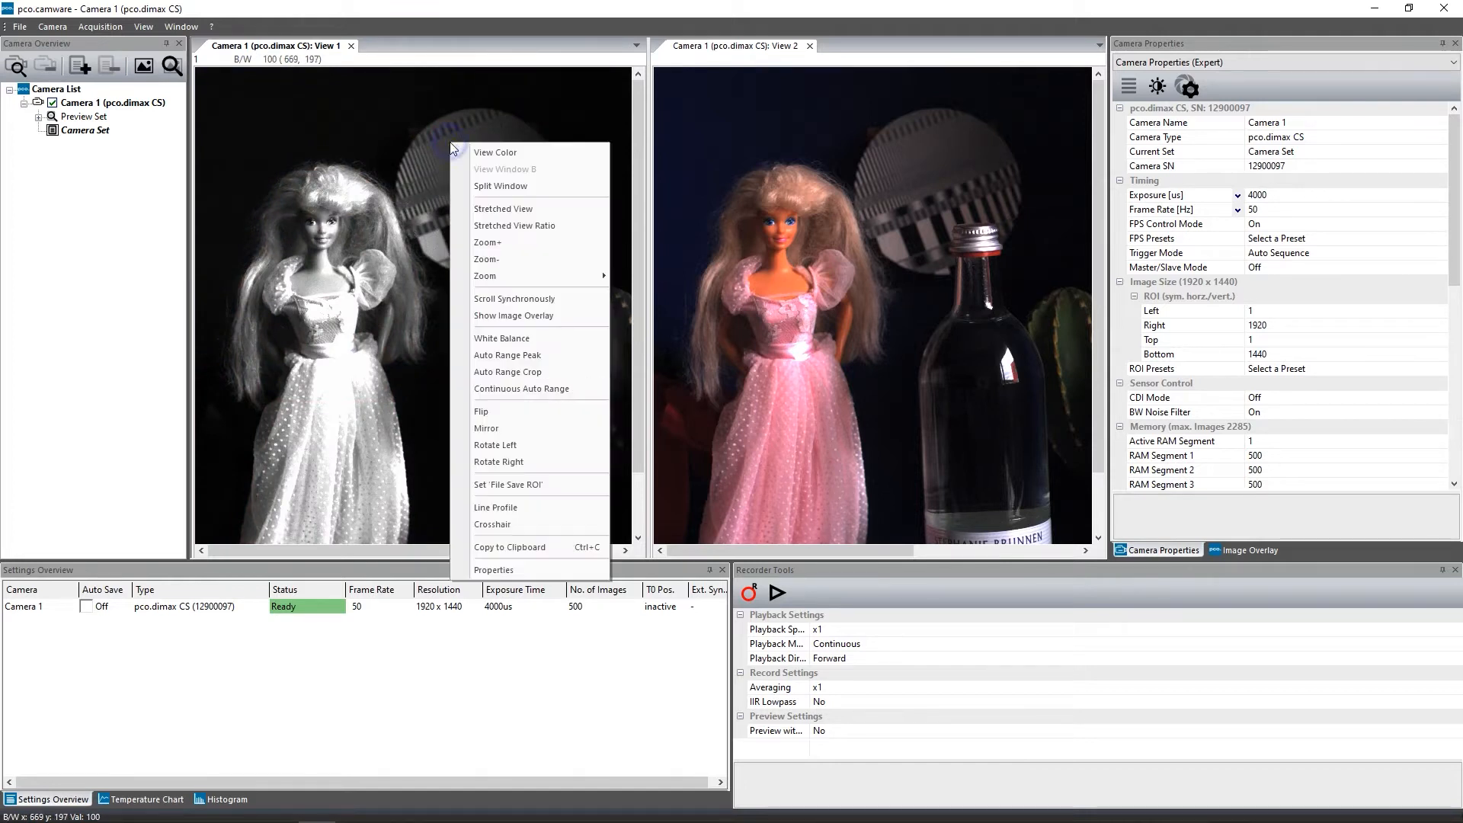
click(511, 155)
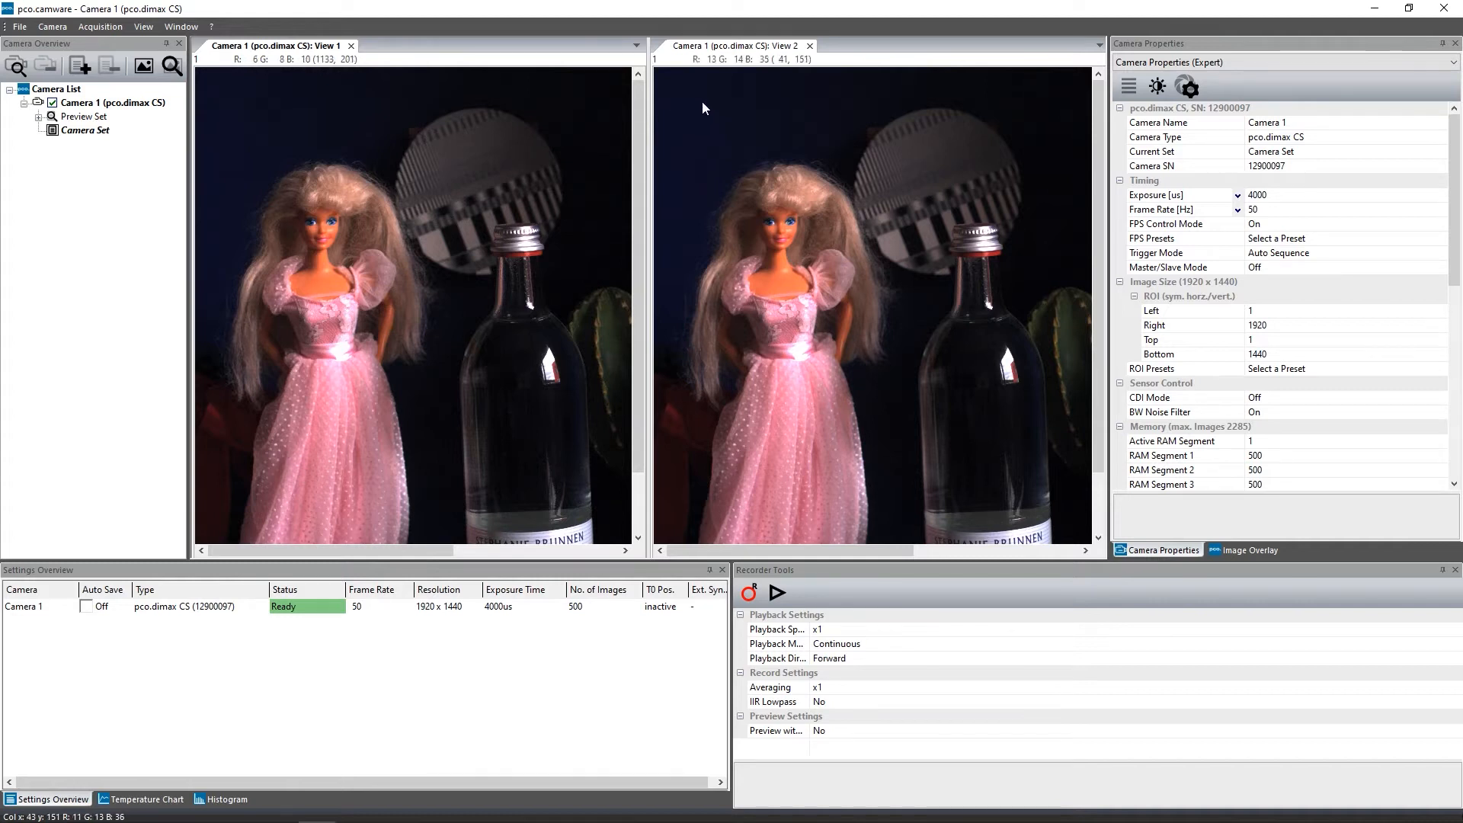
- Close View 2 and split the remaining Camera 1 image window into four panes
click(809, 45)
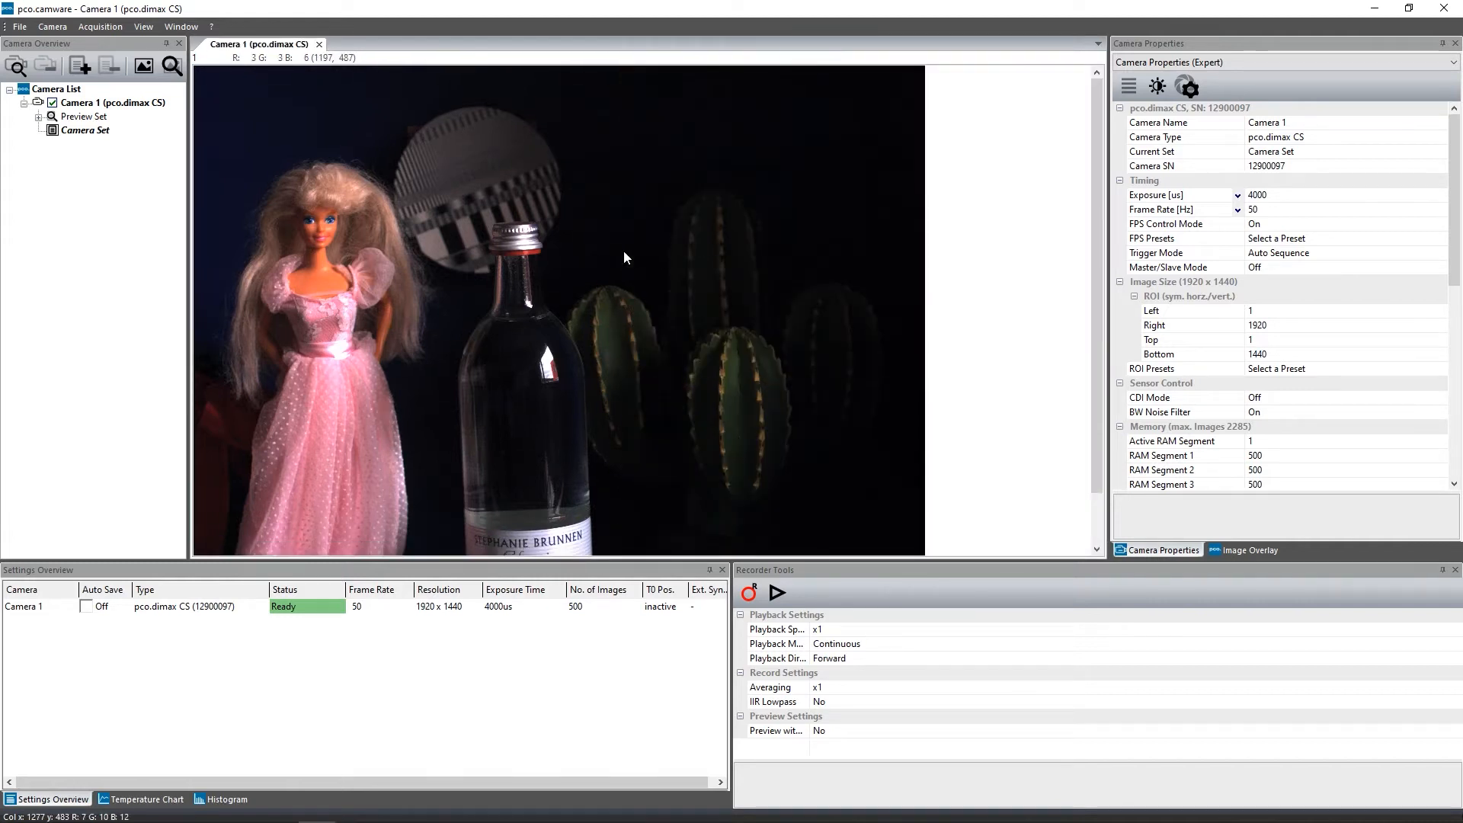
right_click(518, 185)
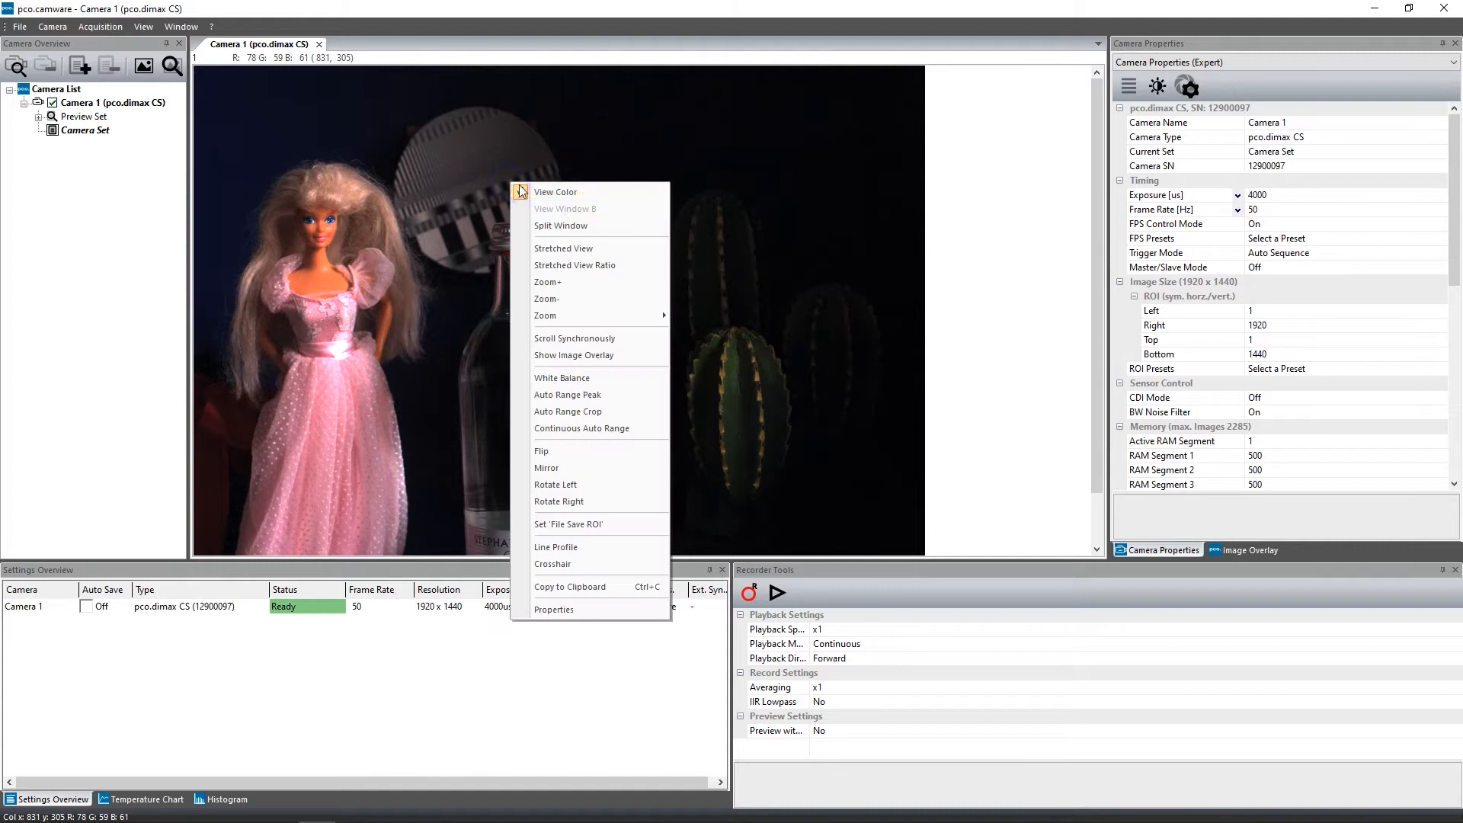
click(568, 226)
click(522, 268)
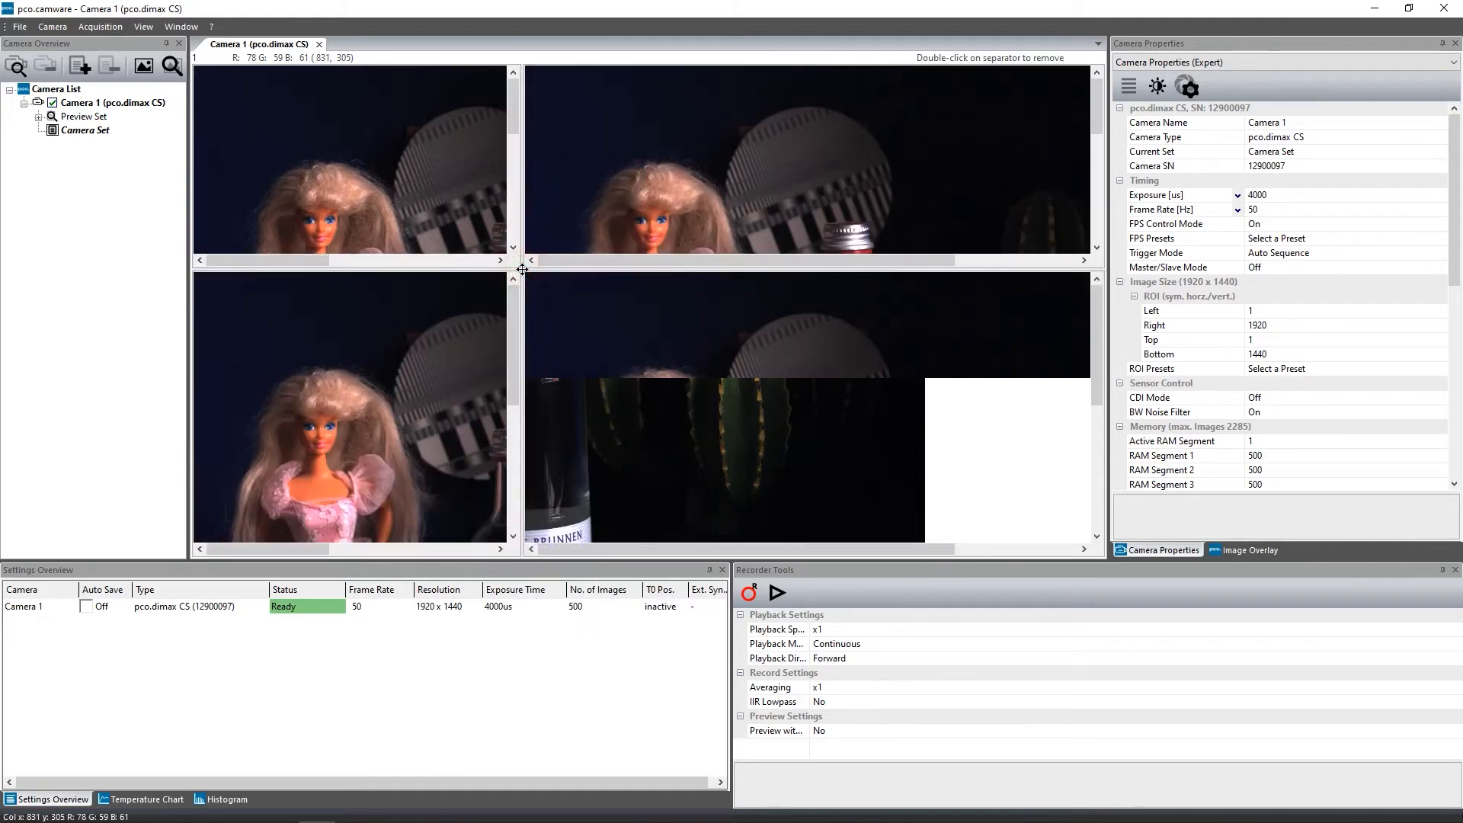
- Zoom in one level on the upper-right image pane and pan it to the doll's face
right_click(777, 163)
click(832, 260)
drag(619, 225, 734, 115)
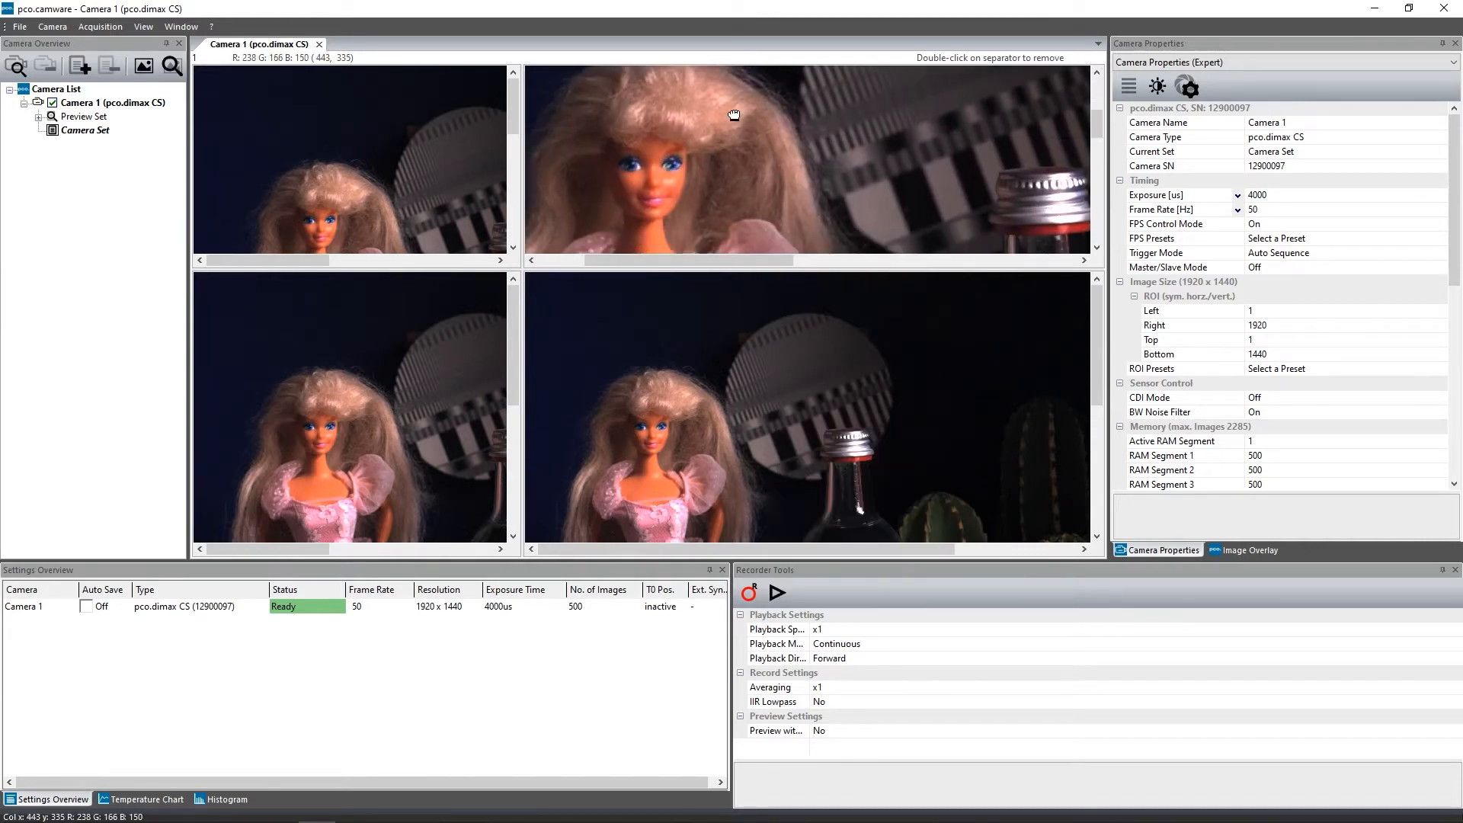
- Zoom the lower-right image pane out and back in, ending with a magnified view of the bottle and cacti
right_click(760, 335)
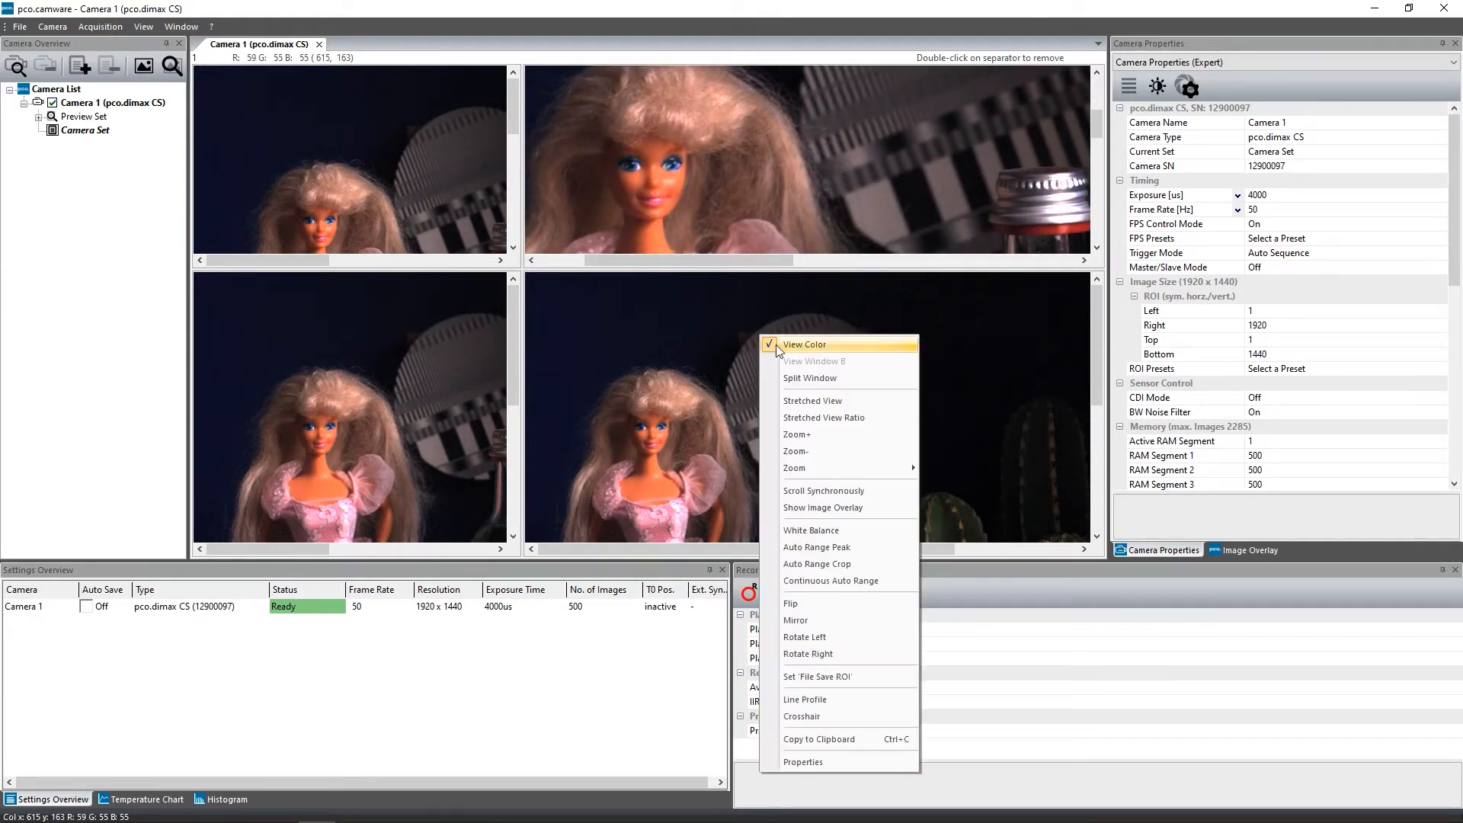
click(795, 451)
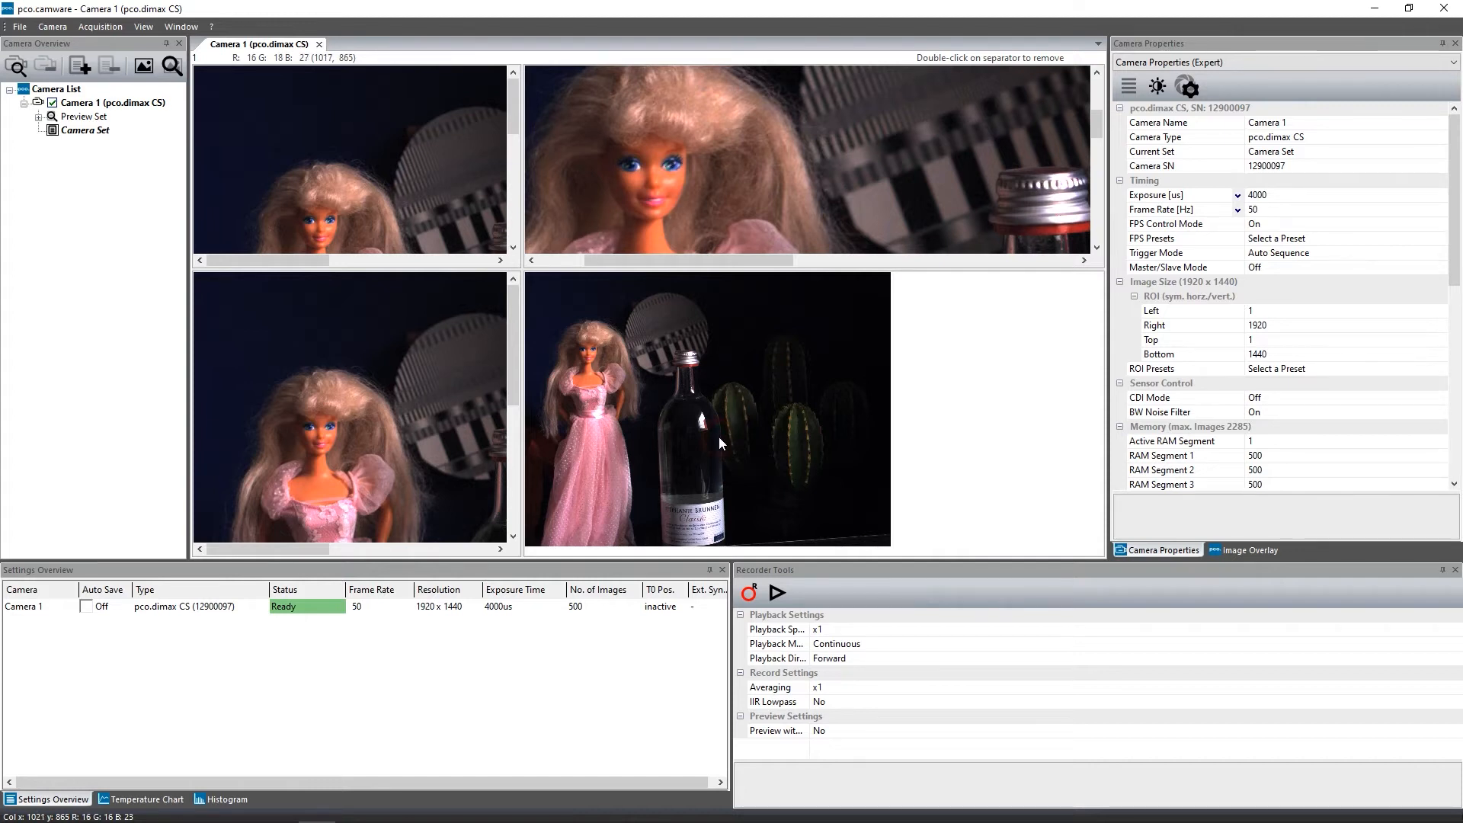
scroll(725, 428, up, 3)
scroll(726, 432, down, 4)
scroll(726, 430, up, 4)
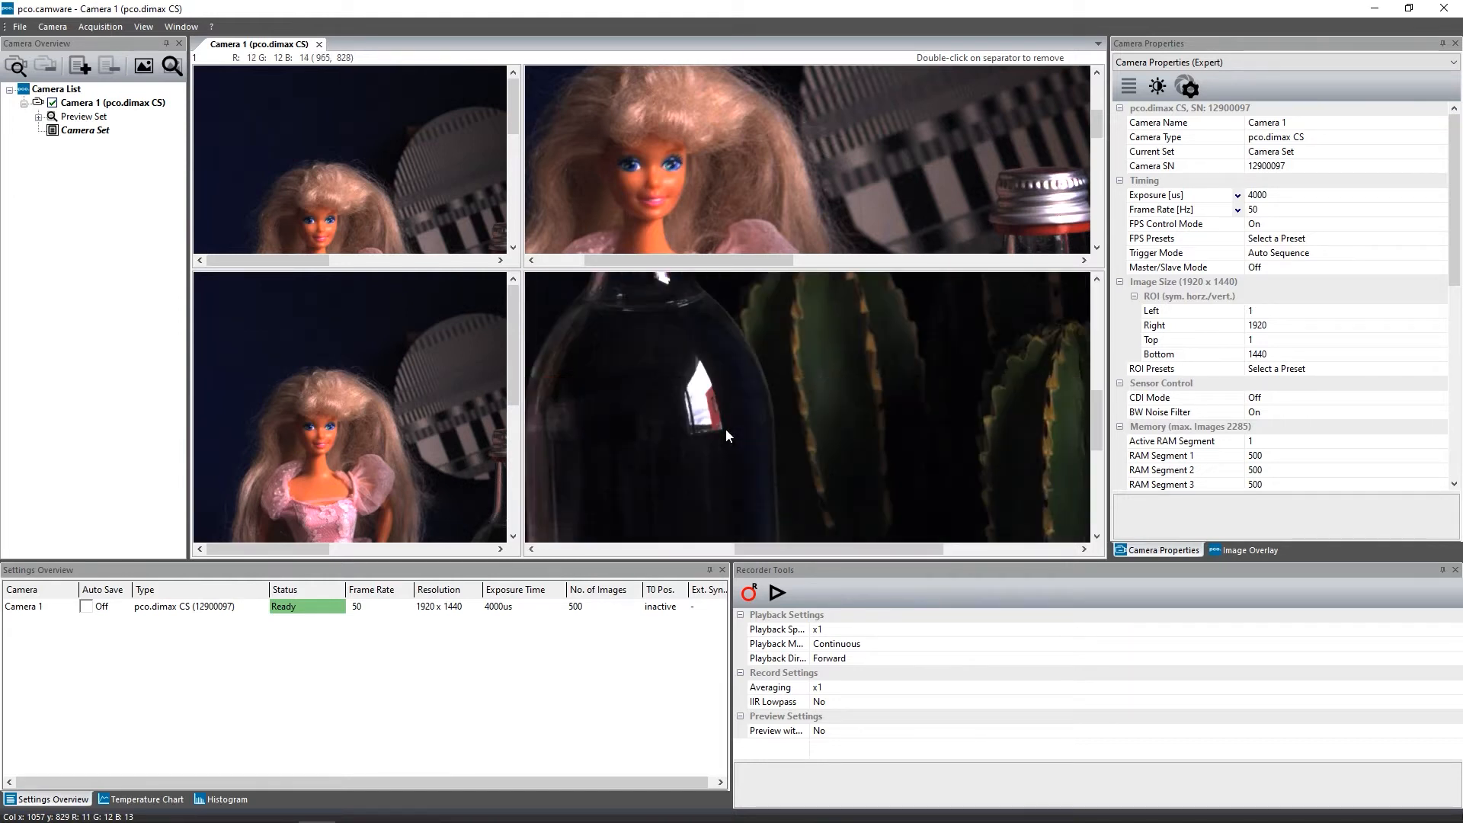
- Shift the crossing of the pane separators to enlarge the upper-left pane, and remove the vertical separator
drag(521, 271, 674, 306)
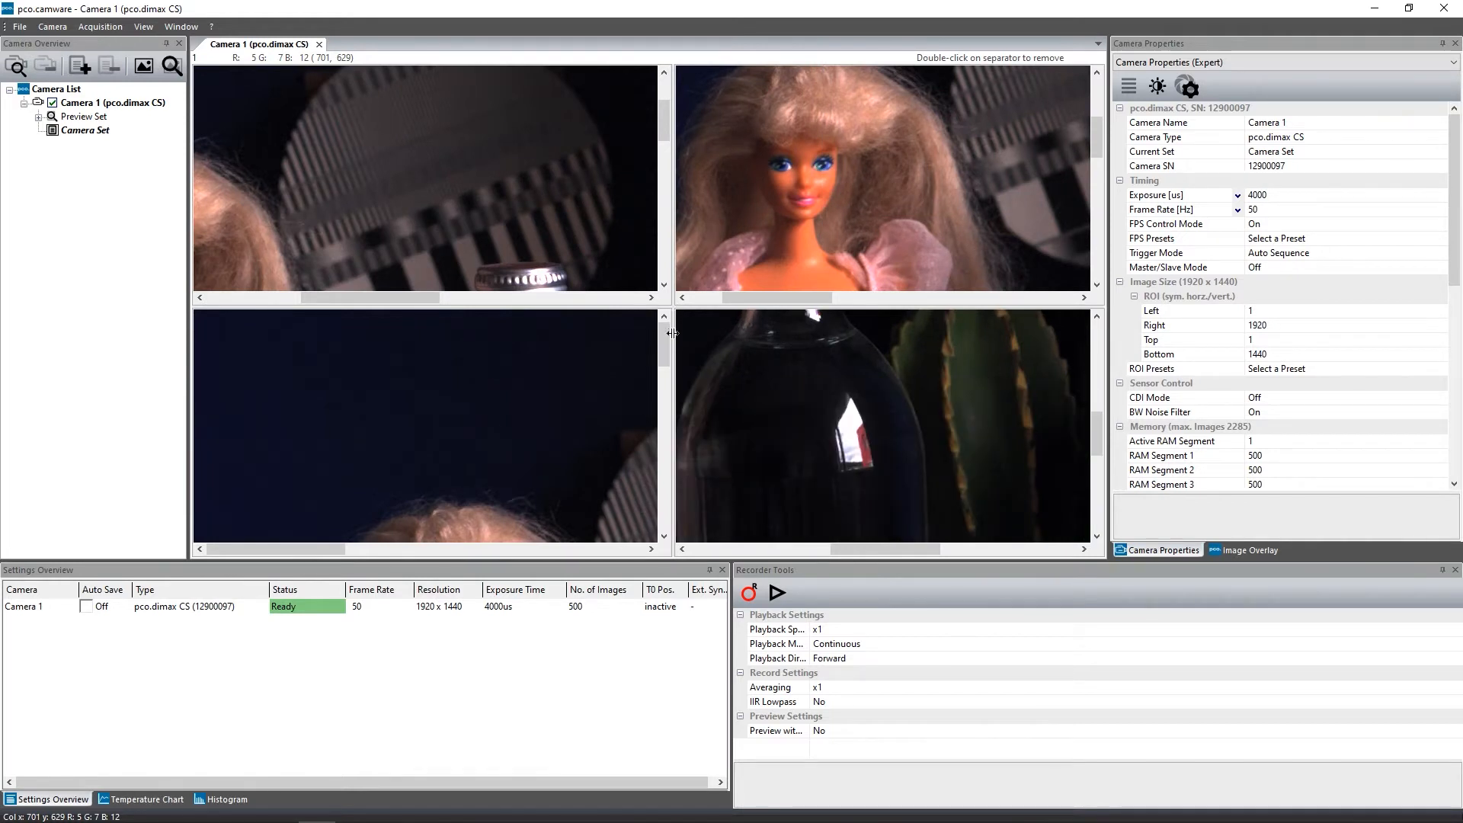
double_click(672, 333)
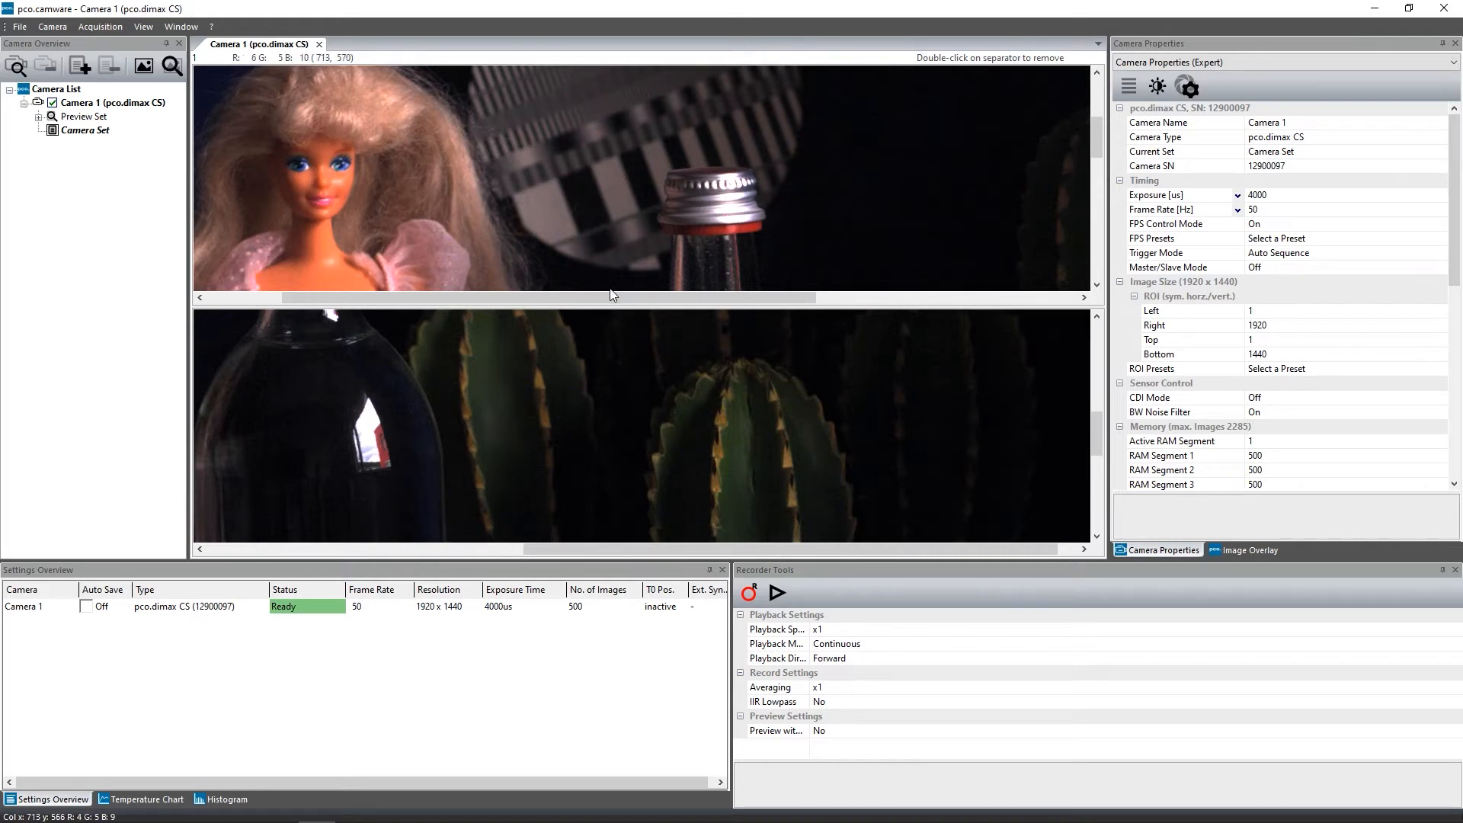
- Apply Stretched View to the upper image pane and reduce the pane's height
right_click(612, 173)
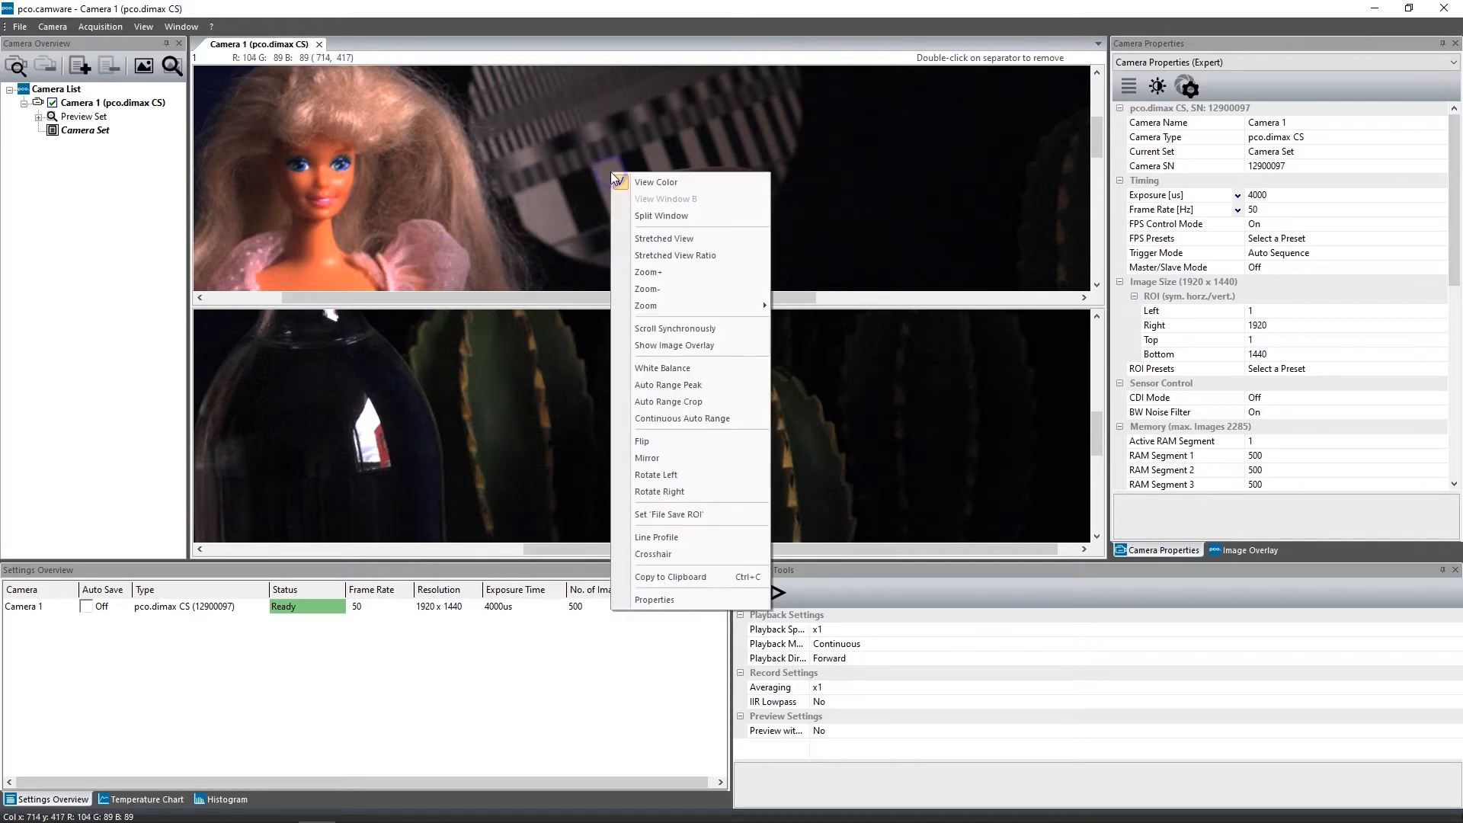
click(707, 240)
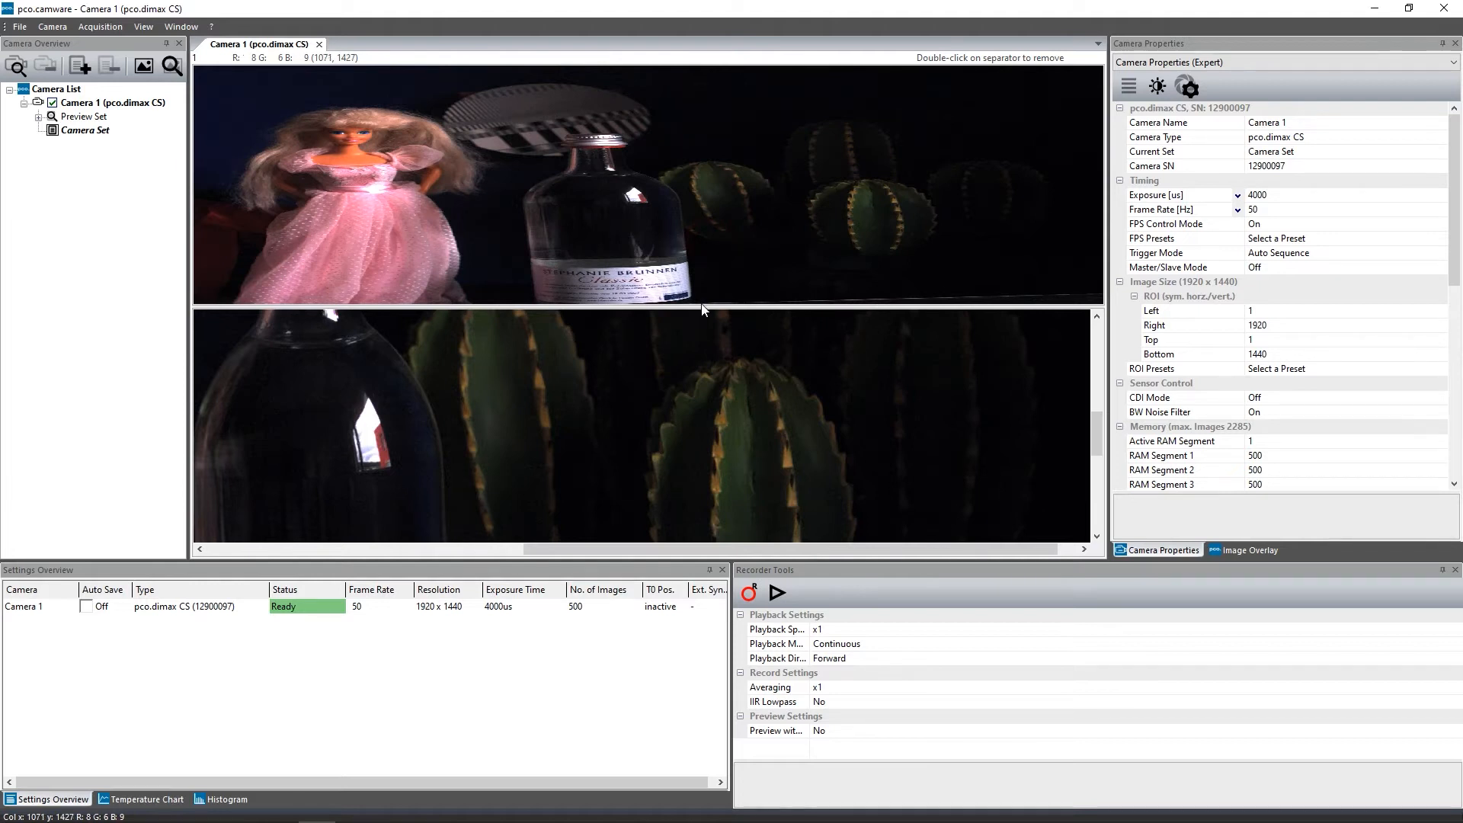
mouse_move(701, 305)
mouse_down()
mouse_move(703, 378)
mouse_move(701, 280)
mouse_up()
- Switch the upper image pane to Stretched View Ratio and increase the pane's height
right_click(679, 199)
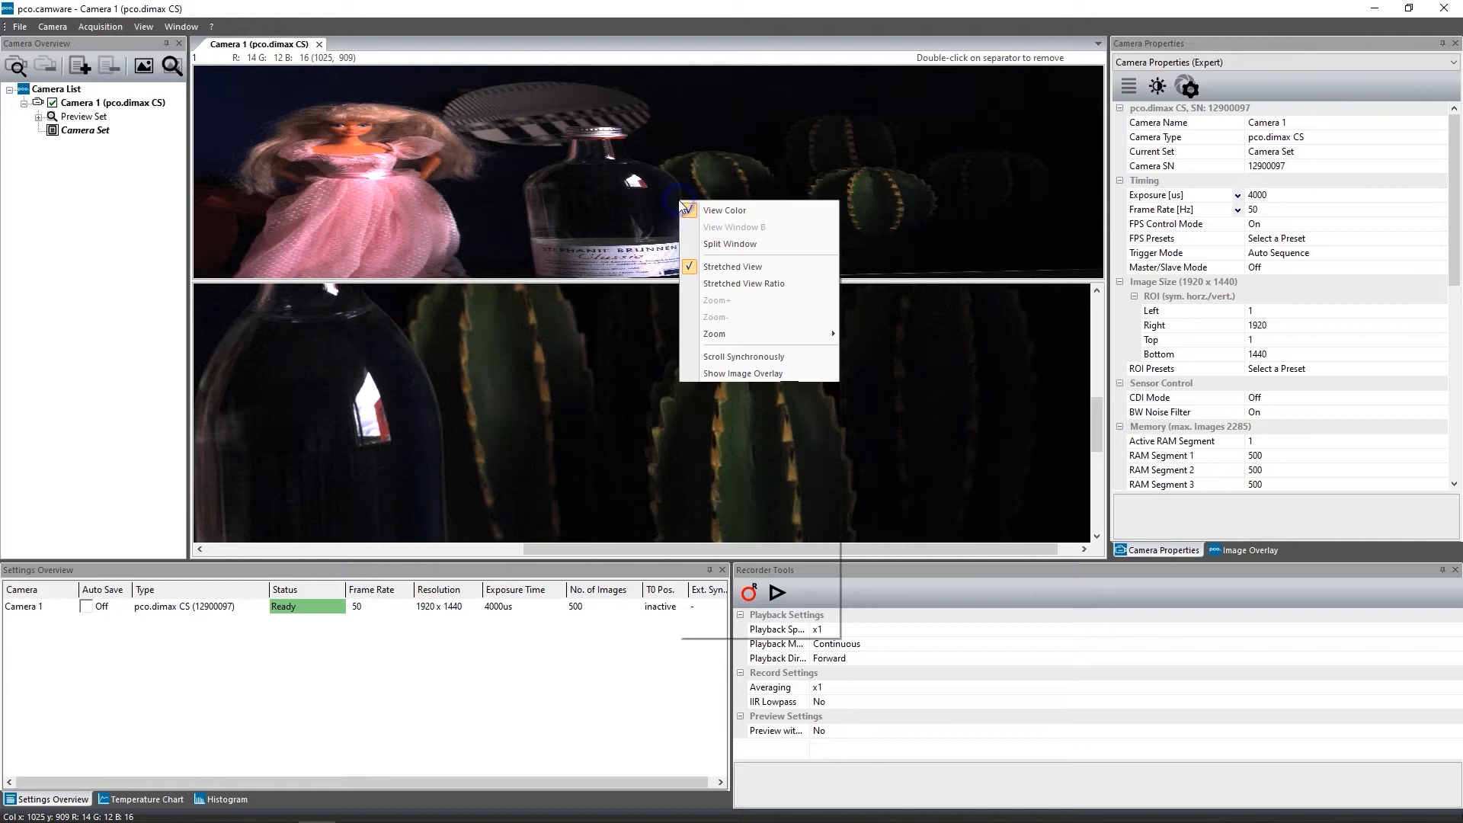
click(721, 276)
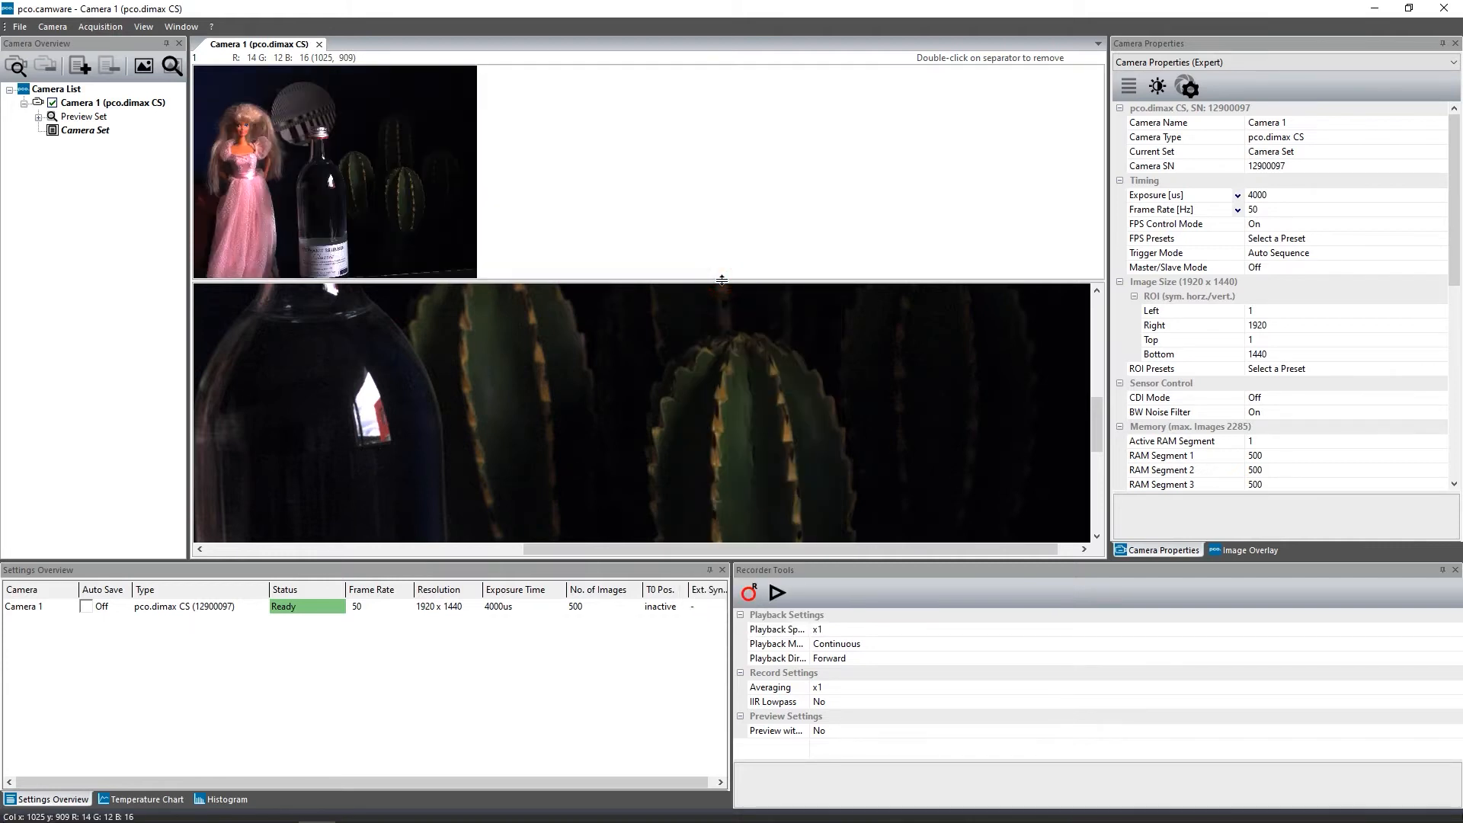
drag(721, 281, 721, 317)
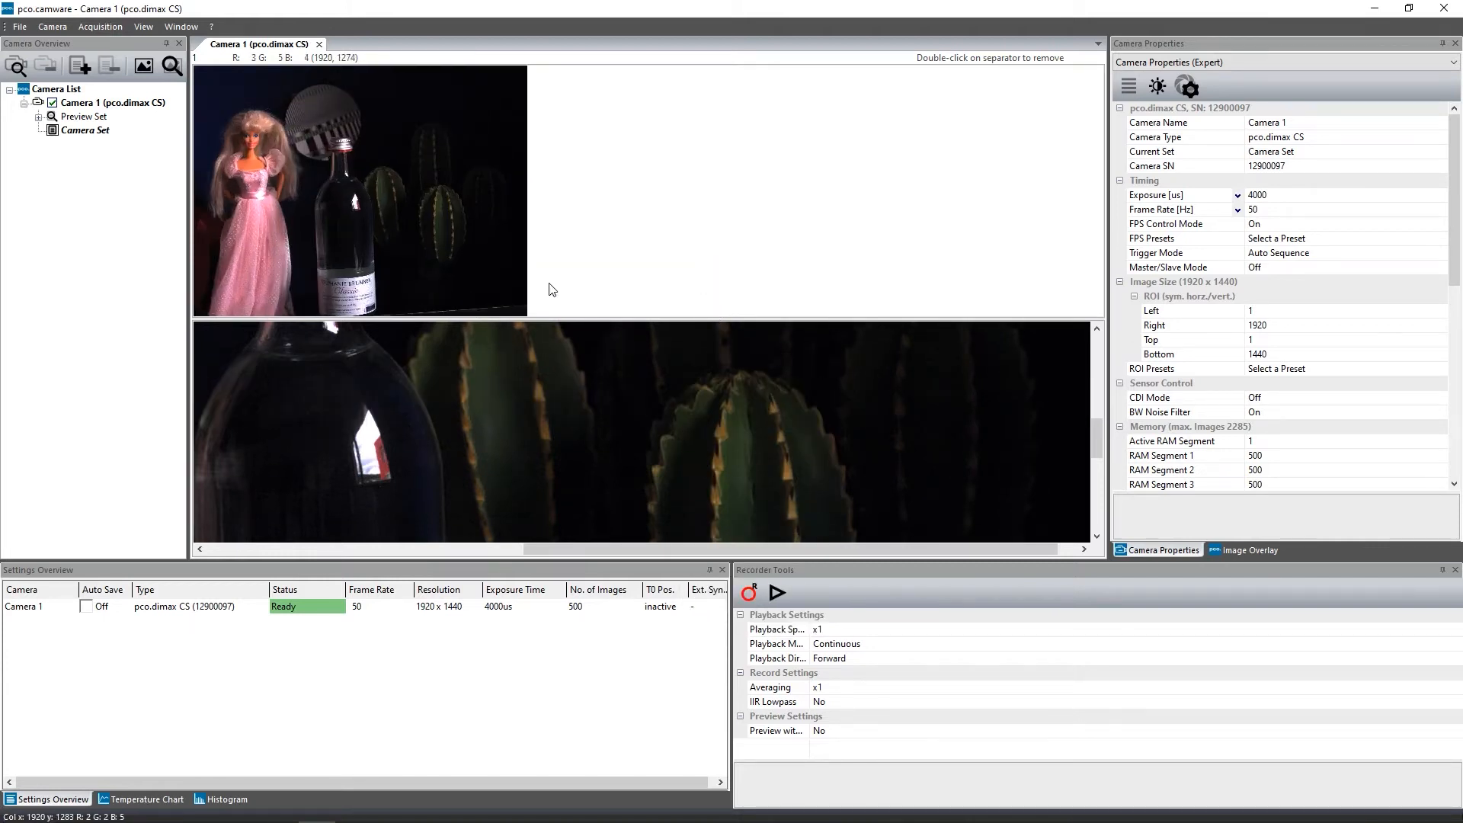
- Turn off Stretched View Ratio in the upper image pane and enable Scroll Synchronously from the lower pane
right_click(516, 274)
click(574, 350)
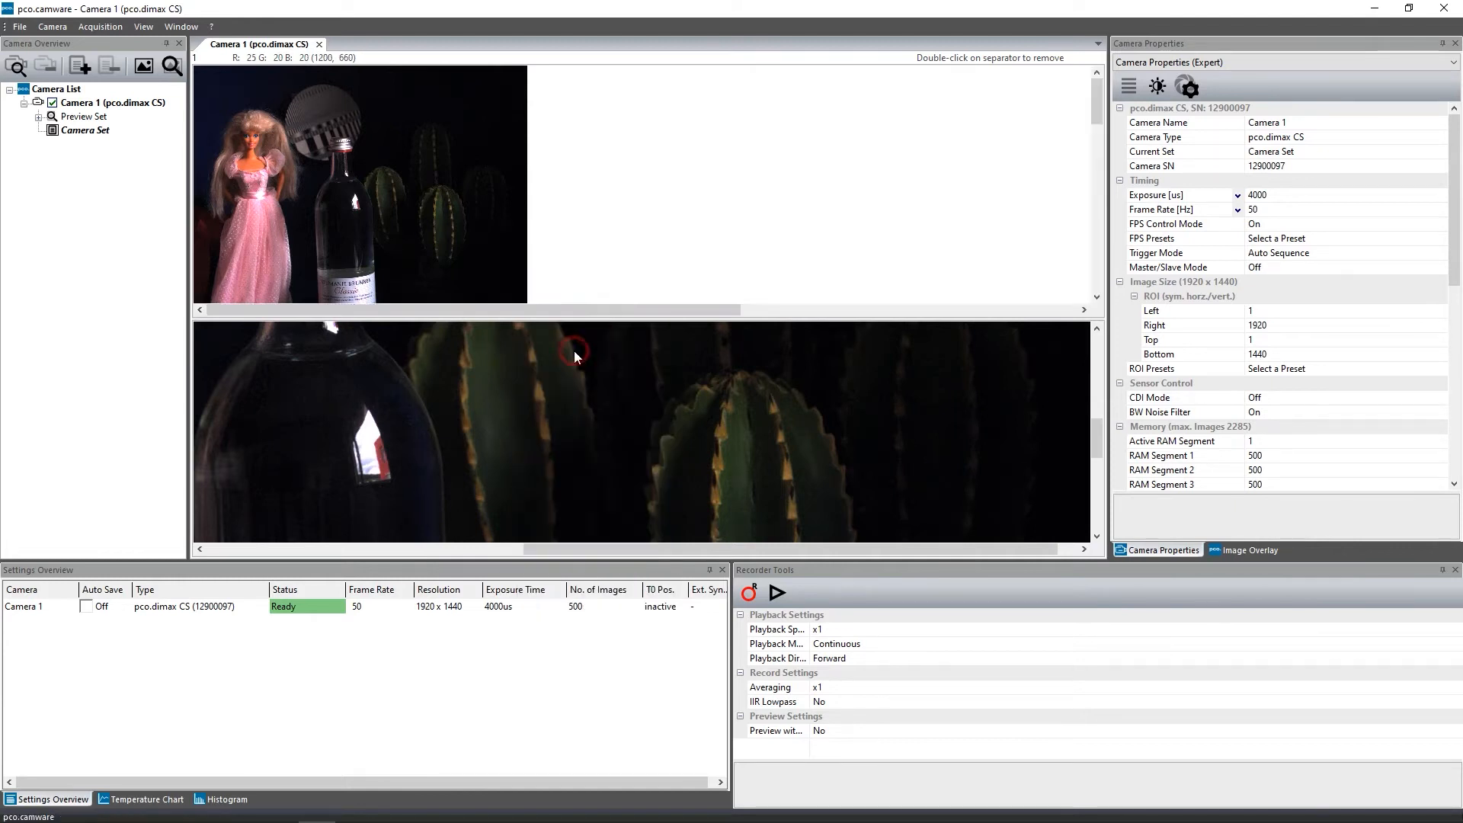
right_click(639, 366)
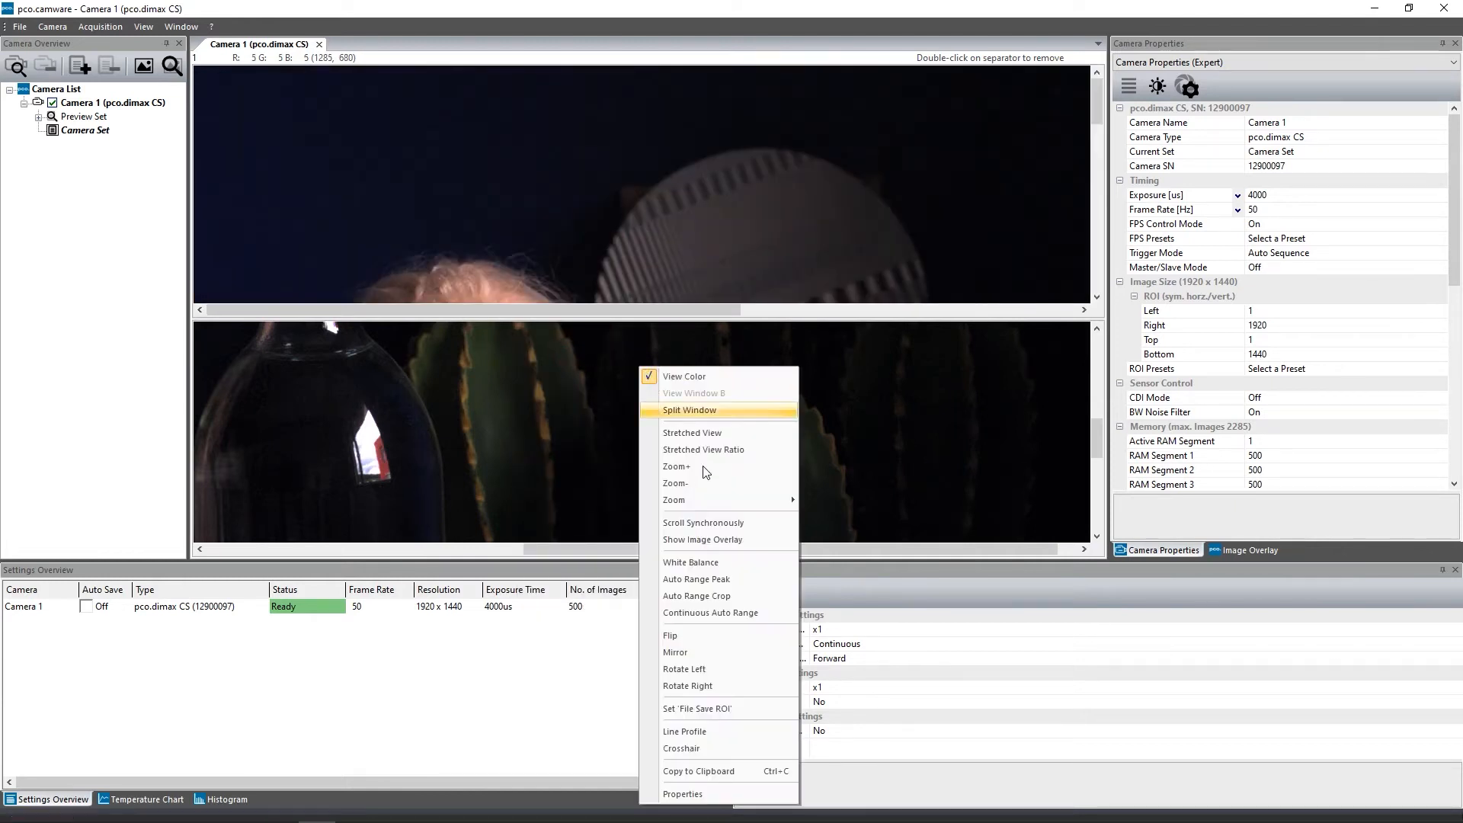
click(706, 524)
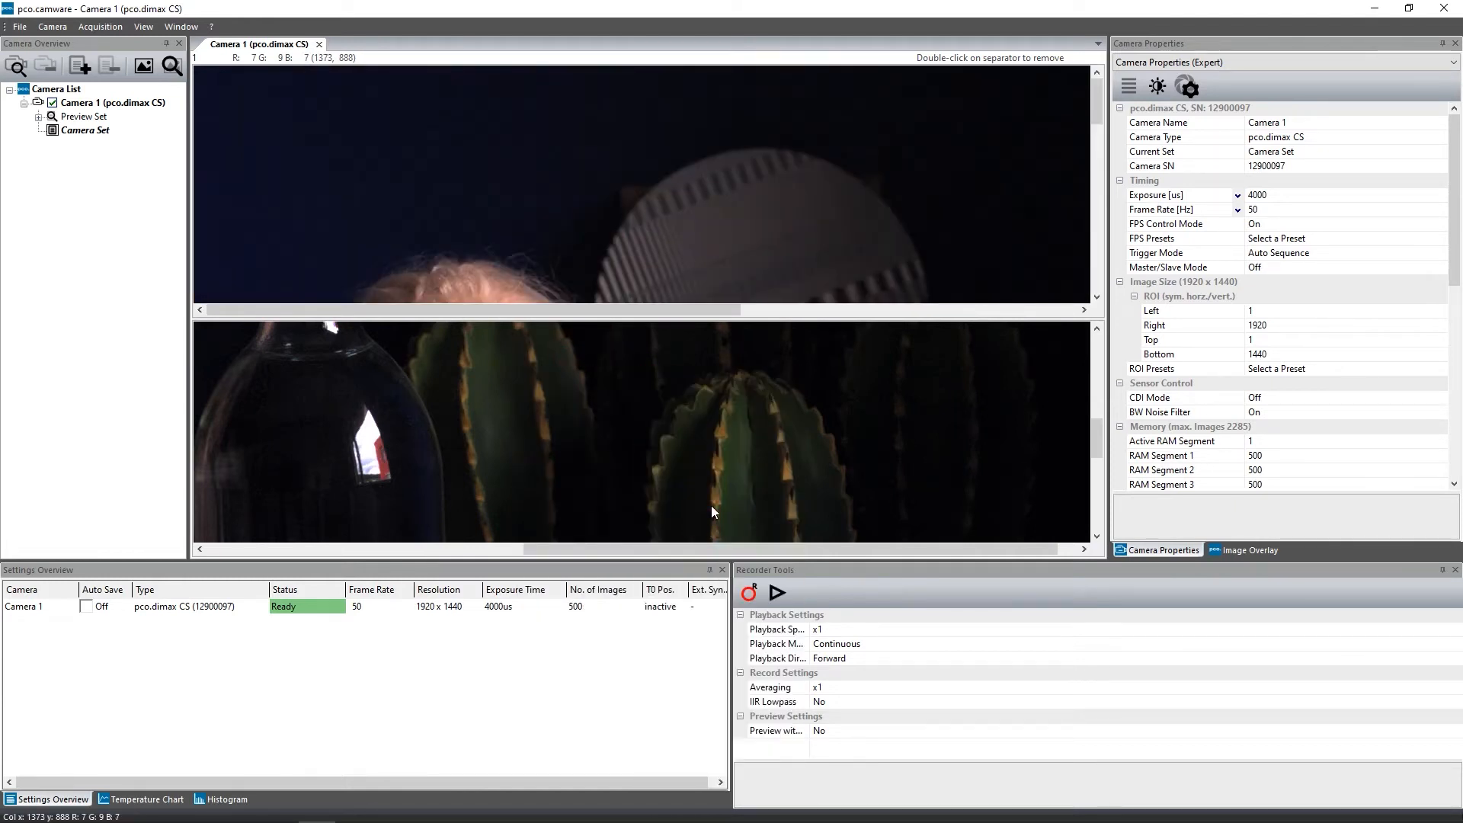
- Pan both synchronized panes to the bottle cap and the doll's face, and turn off Scroll Synchronously
drag(711, 375, 709, 457)
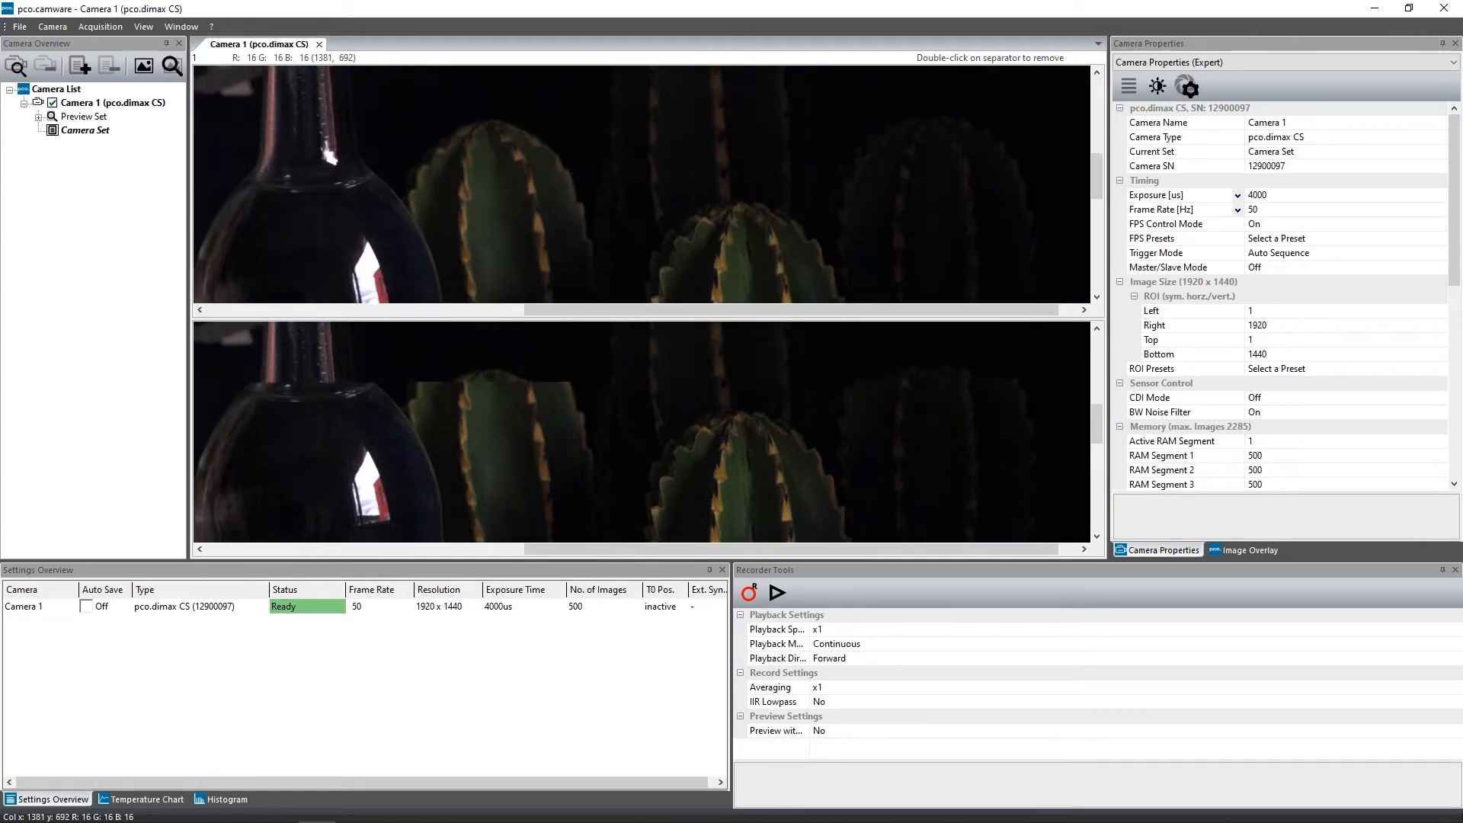
scroll(710, 403, up, 3)
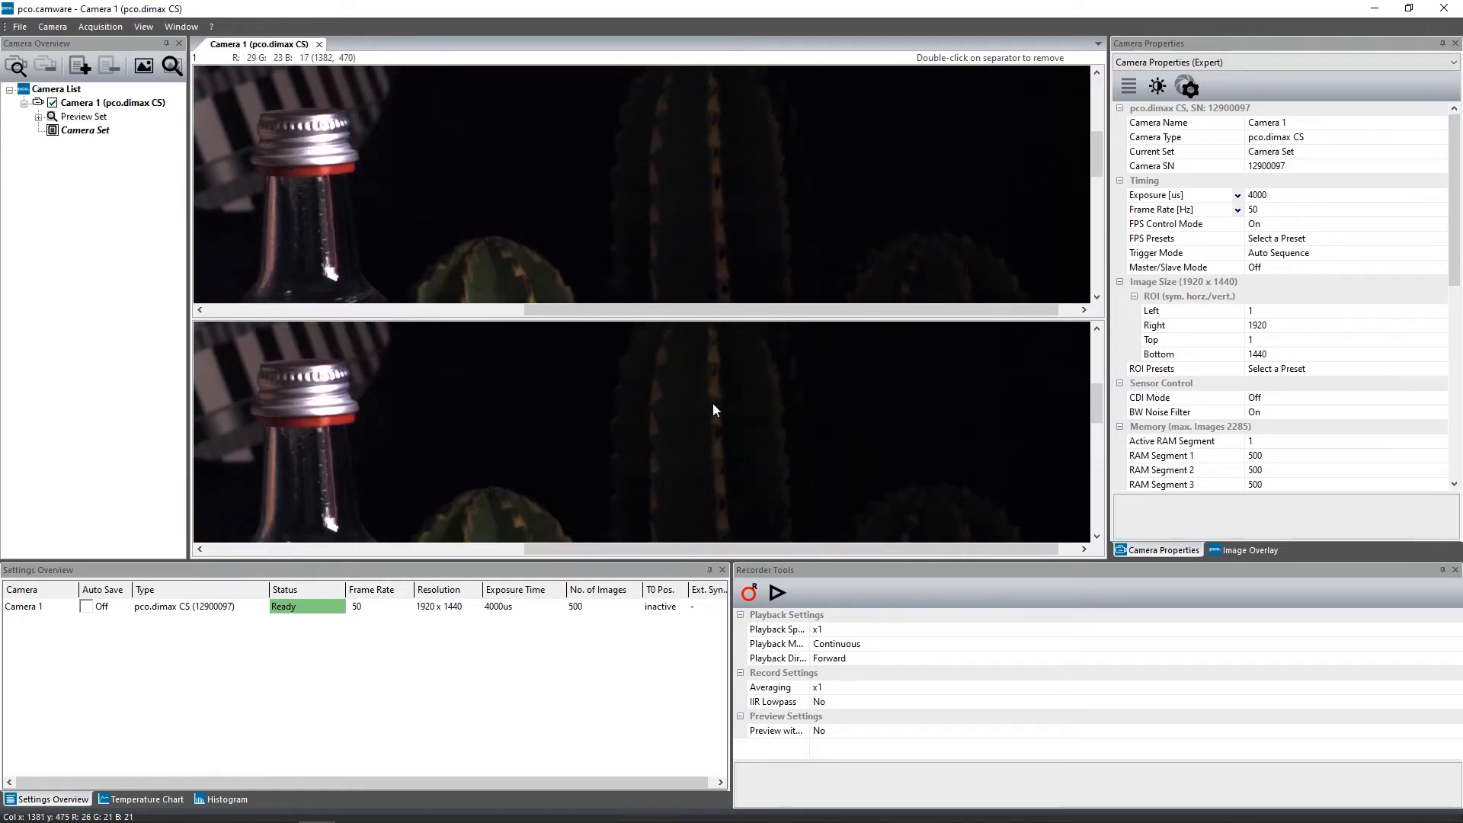
scroll(714, 411, up, 2)
drag(713, 408, 711, 379)
drag(625, 406, 787, 407)
drag(567, 413, 660, 409)
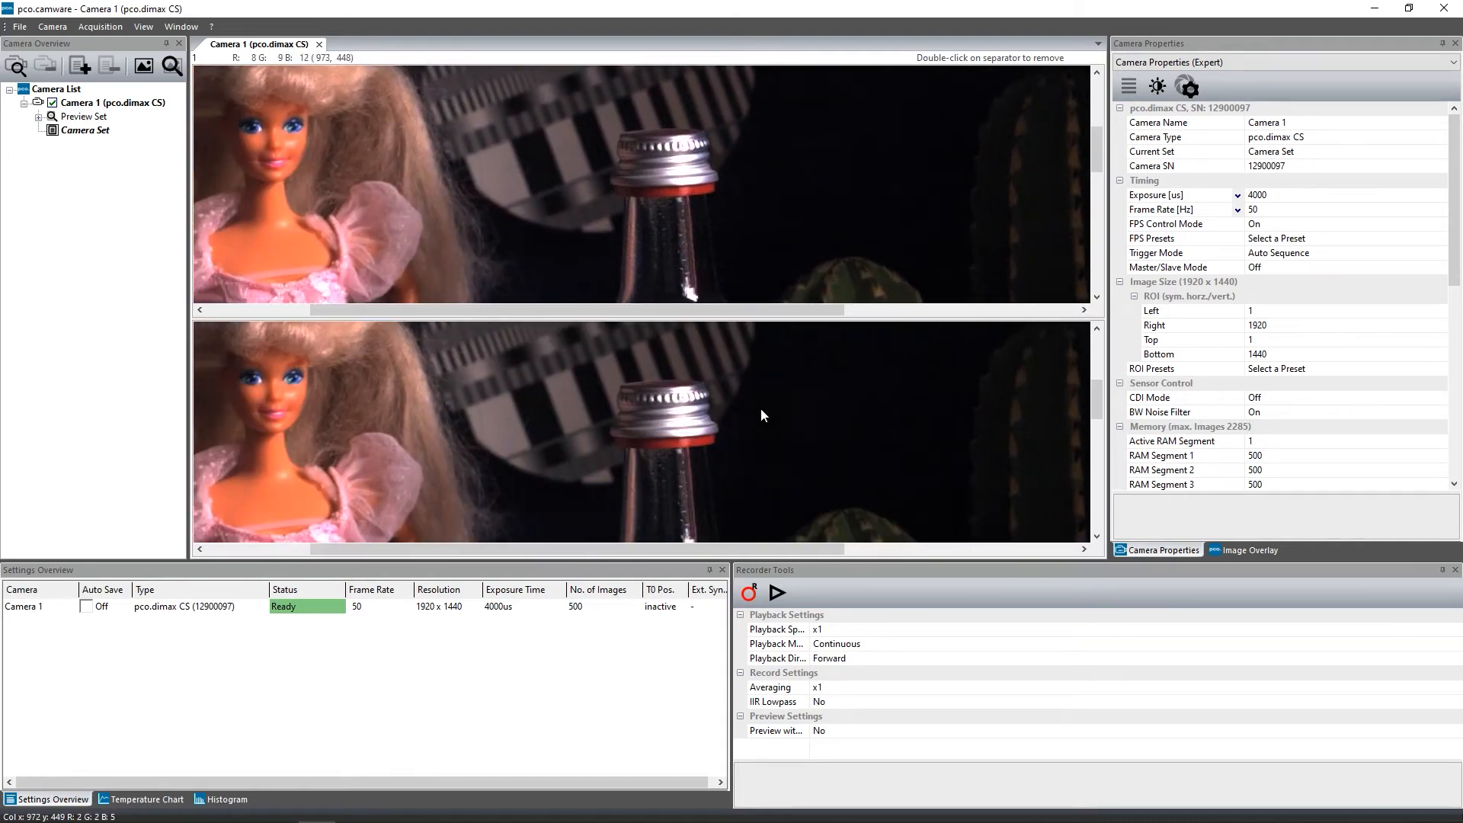
right_click(767, 243)
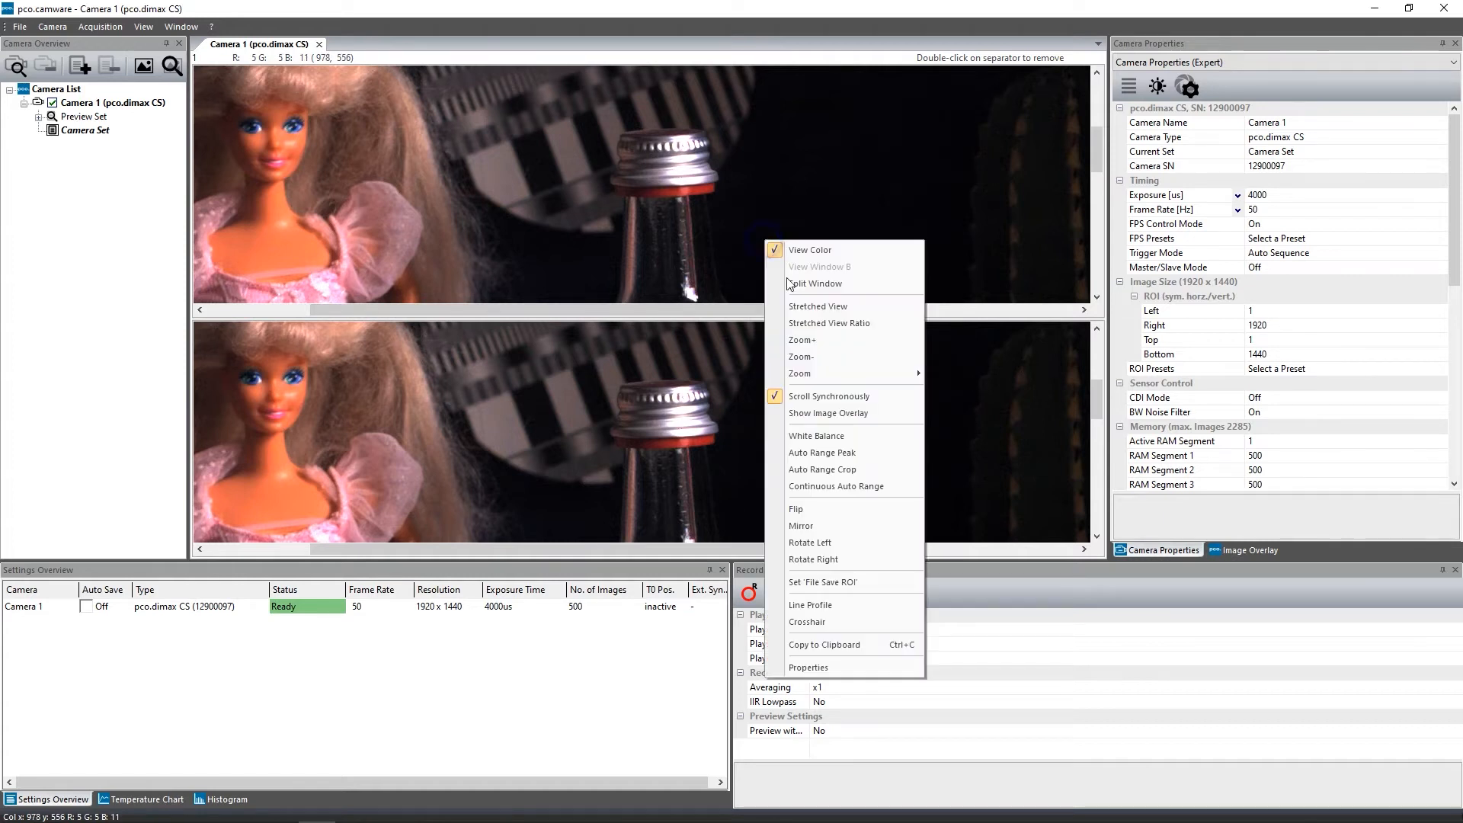
click(809, 394)
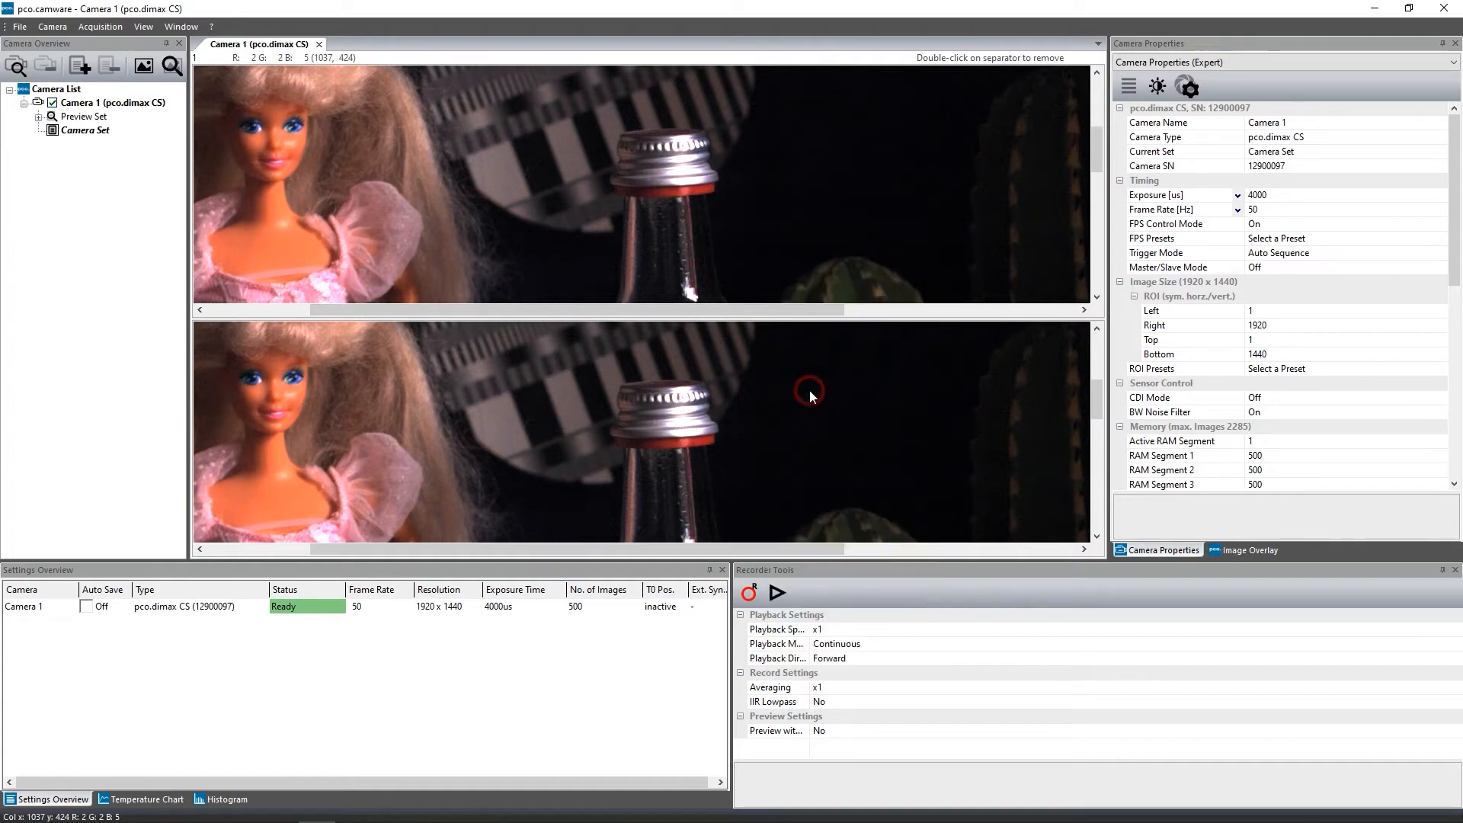
- Apply Auto Range Peak to the upper image pane and open Camera 1's color Convert Control
right_click(774, 202)
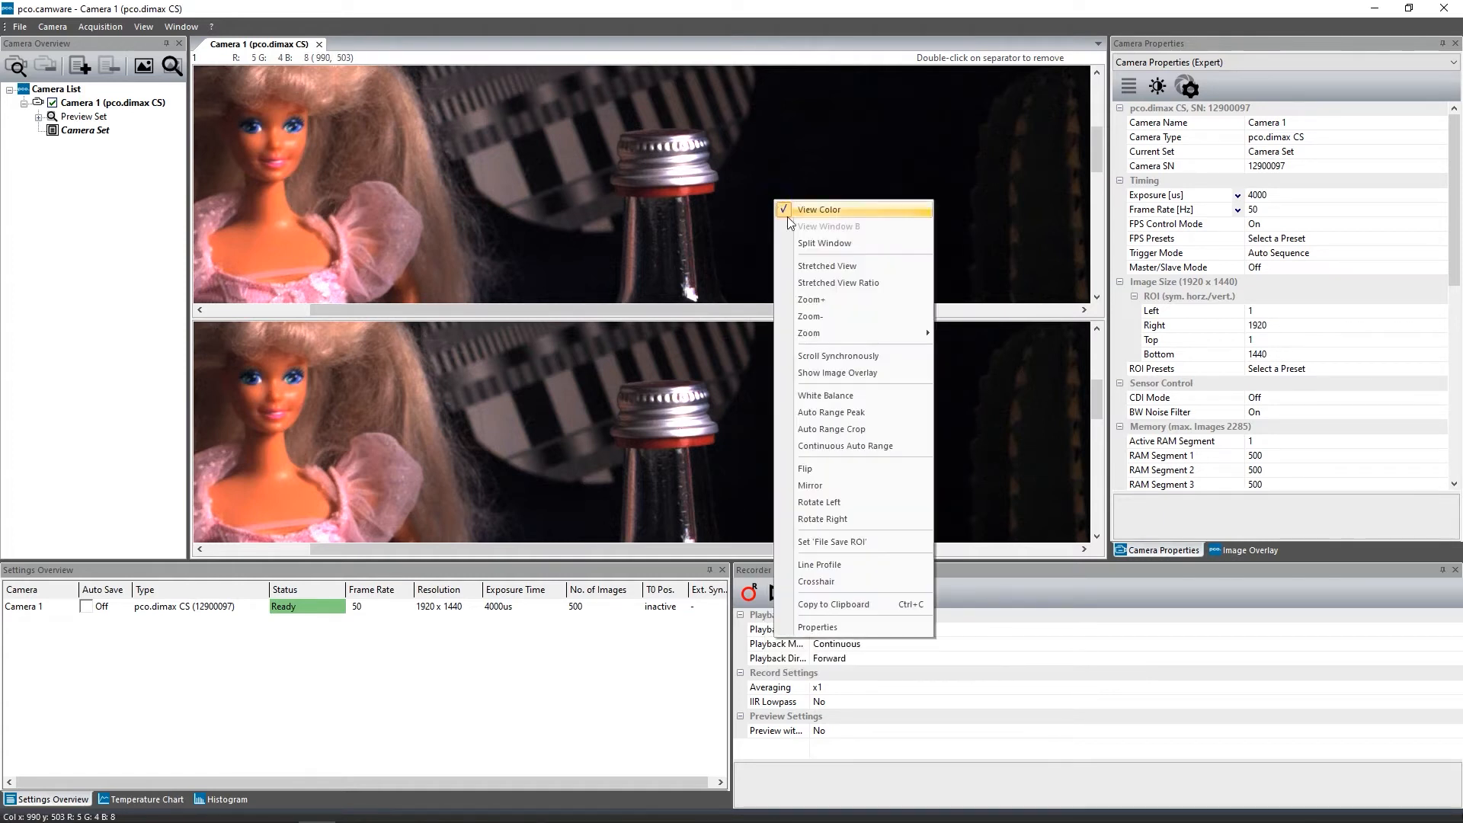
click(834, 413)
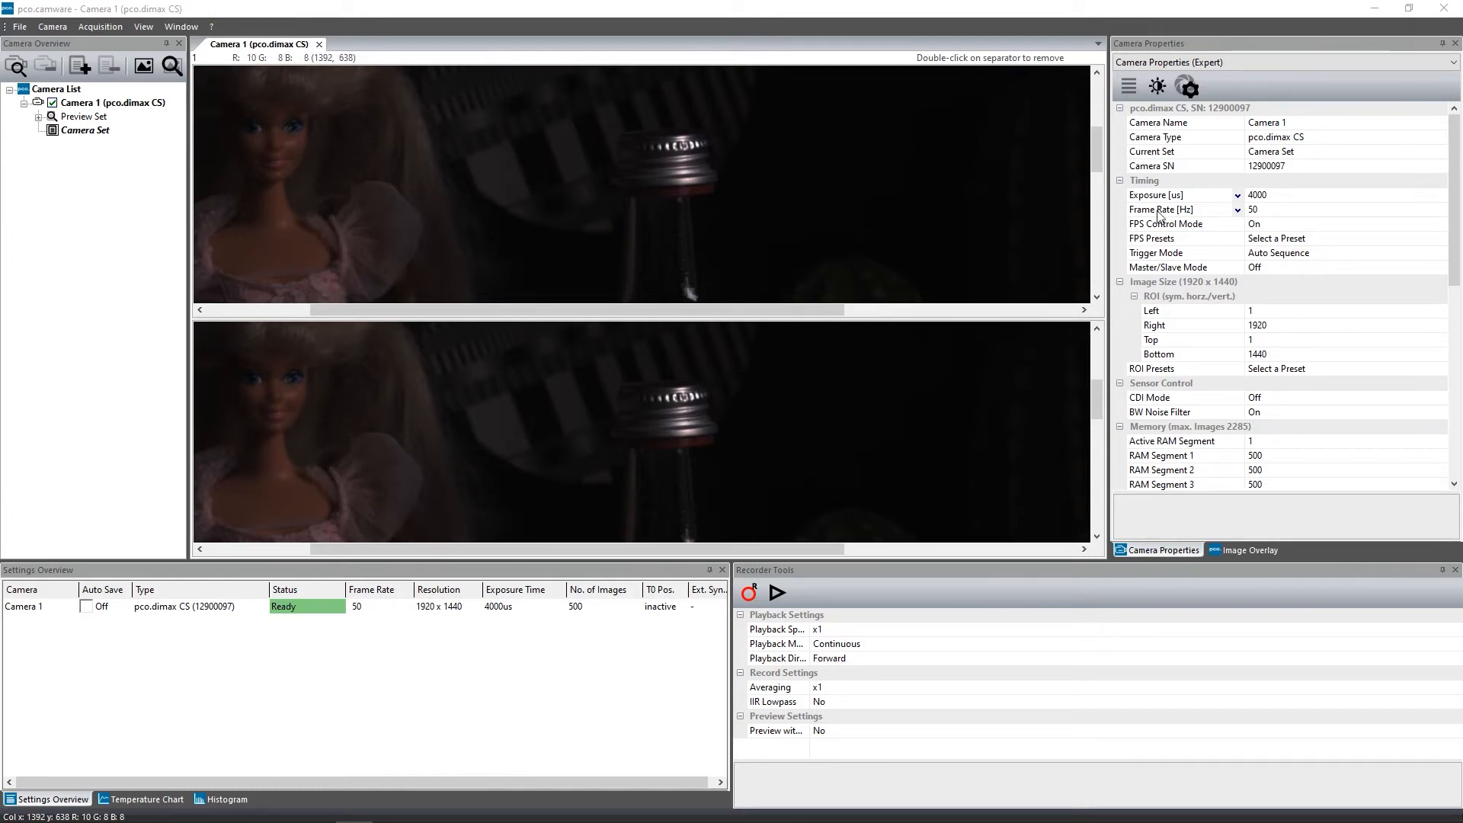
click(1158, 86)
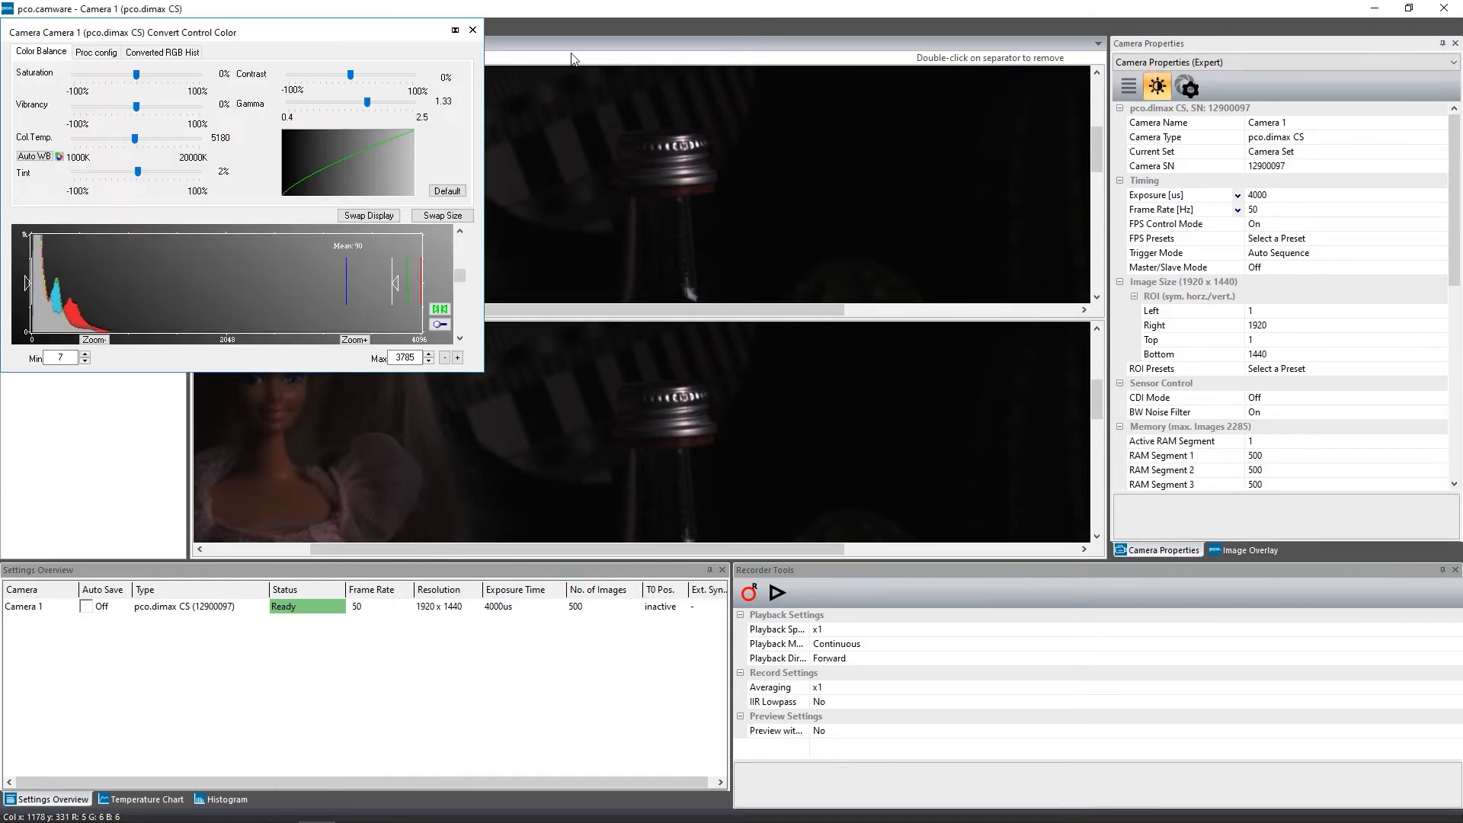
- Move the Convert Control Color window clear of the doll and apply Auto Range Crop to the upper image pane
drag(394, 37, 1079, 179)
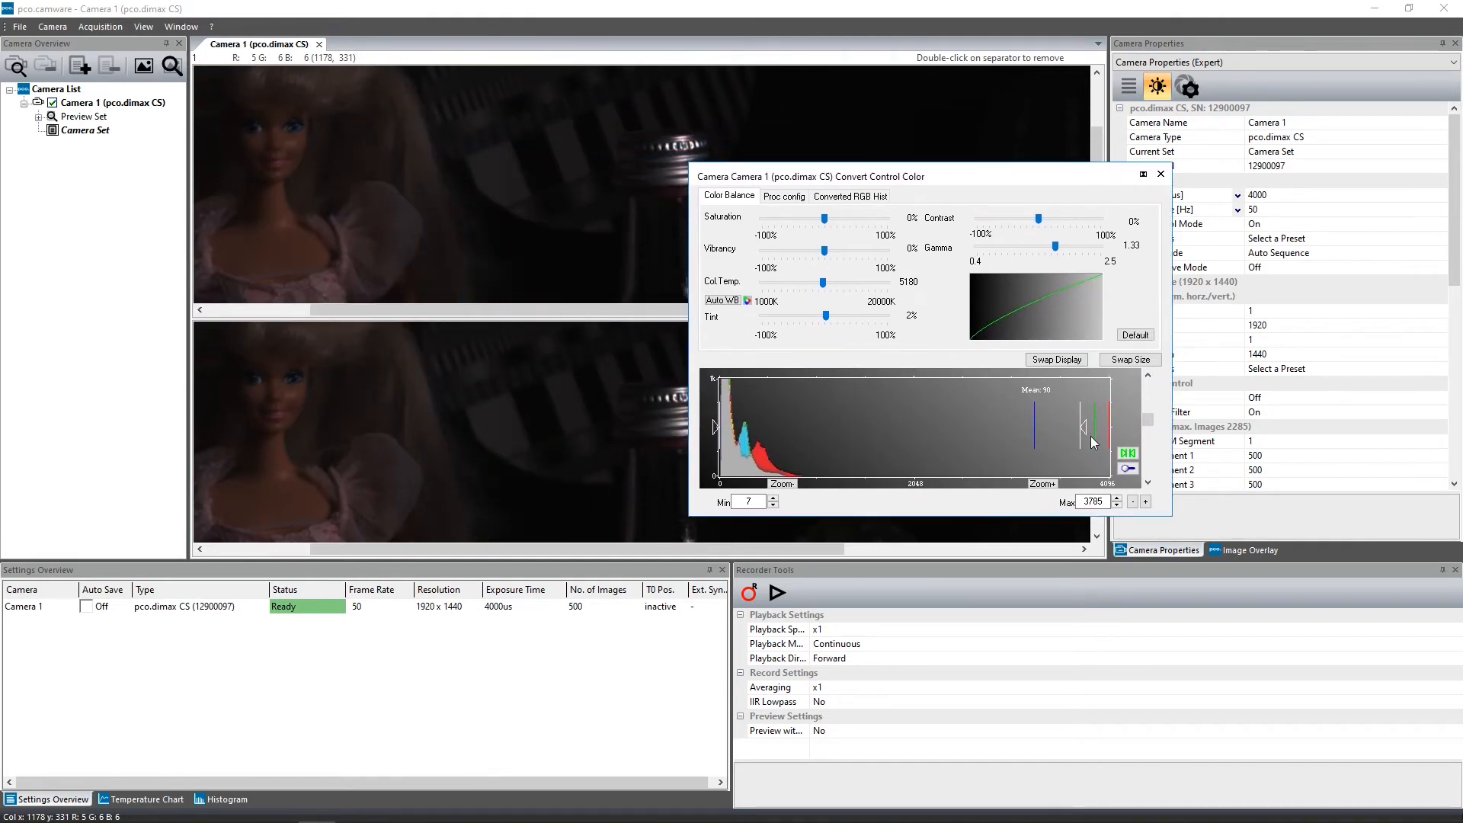
right_click(555, 218)
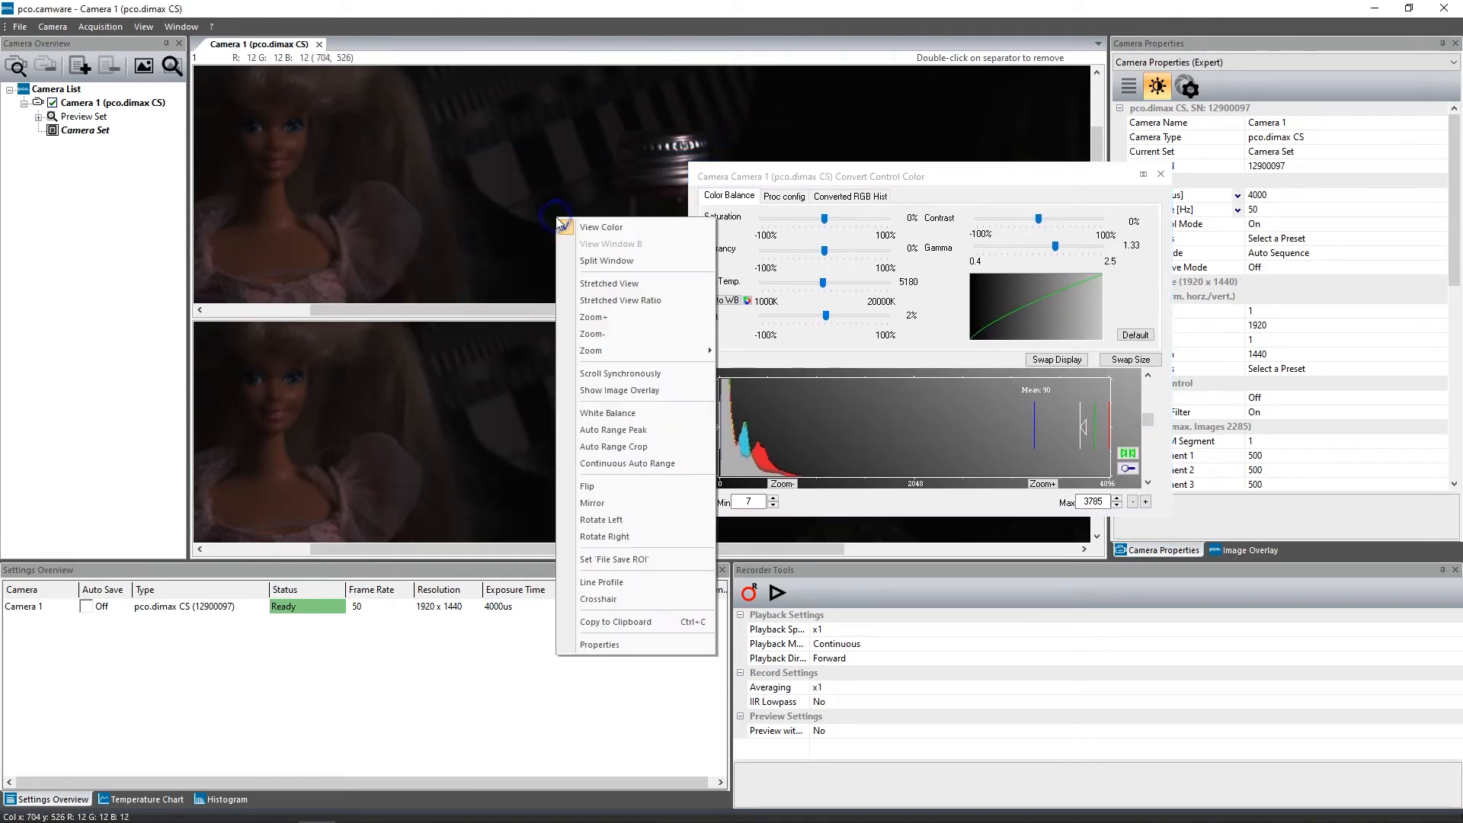
click(613, 446)
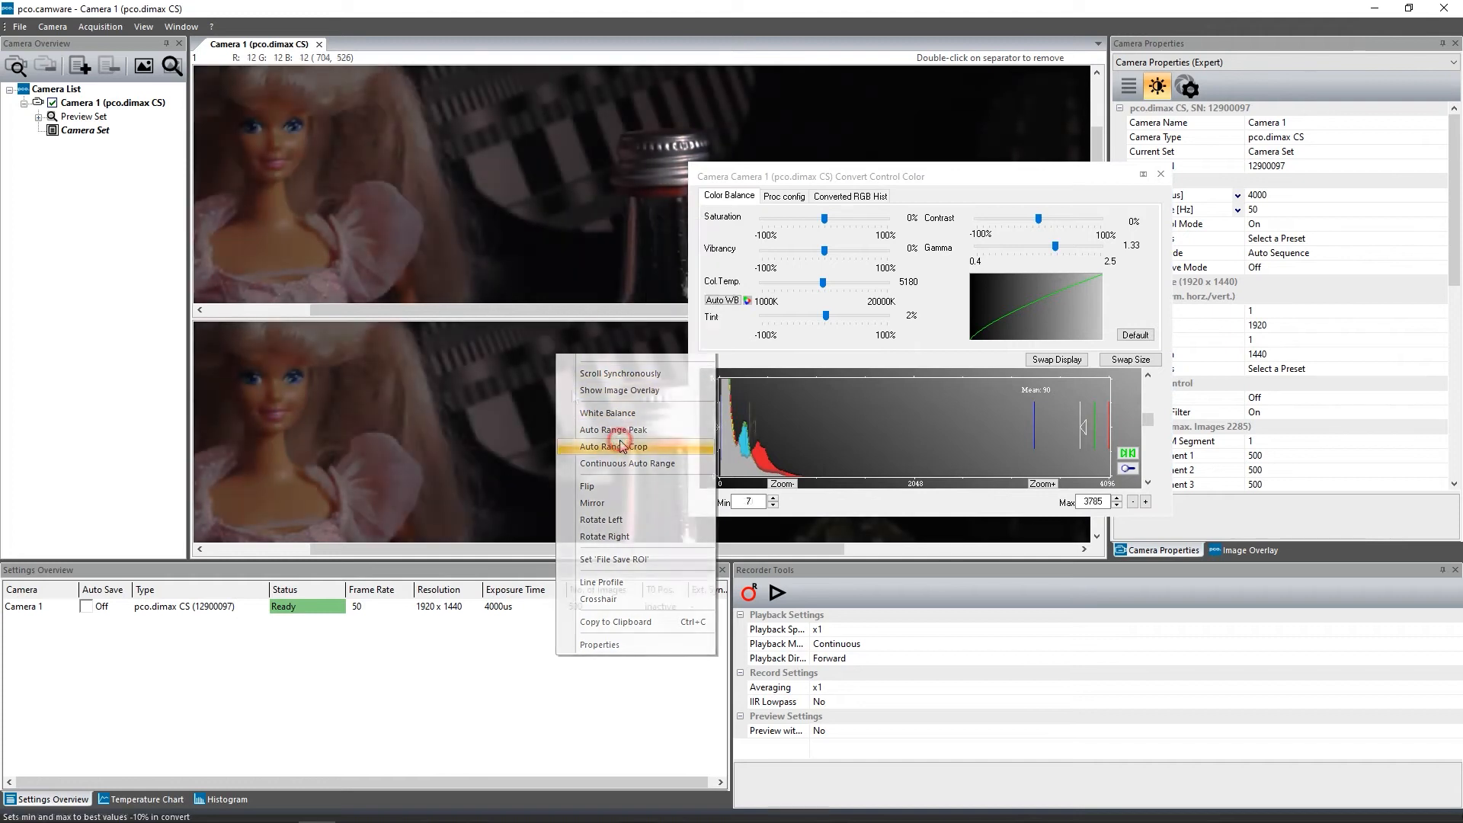
- Turn Continuous Auto Range on and off again in the upper pane, and close the Convert Control Color window
right_click(526, 177)
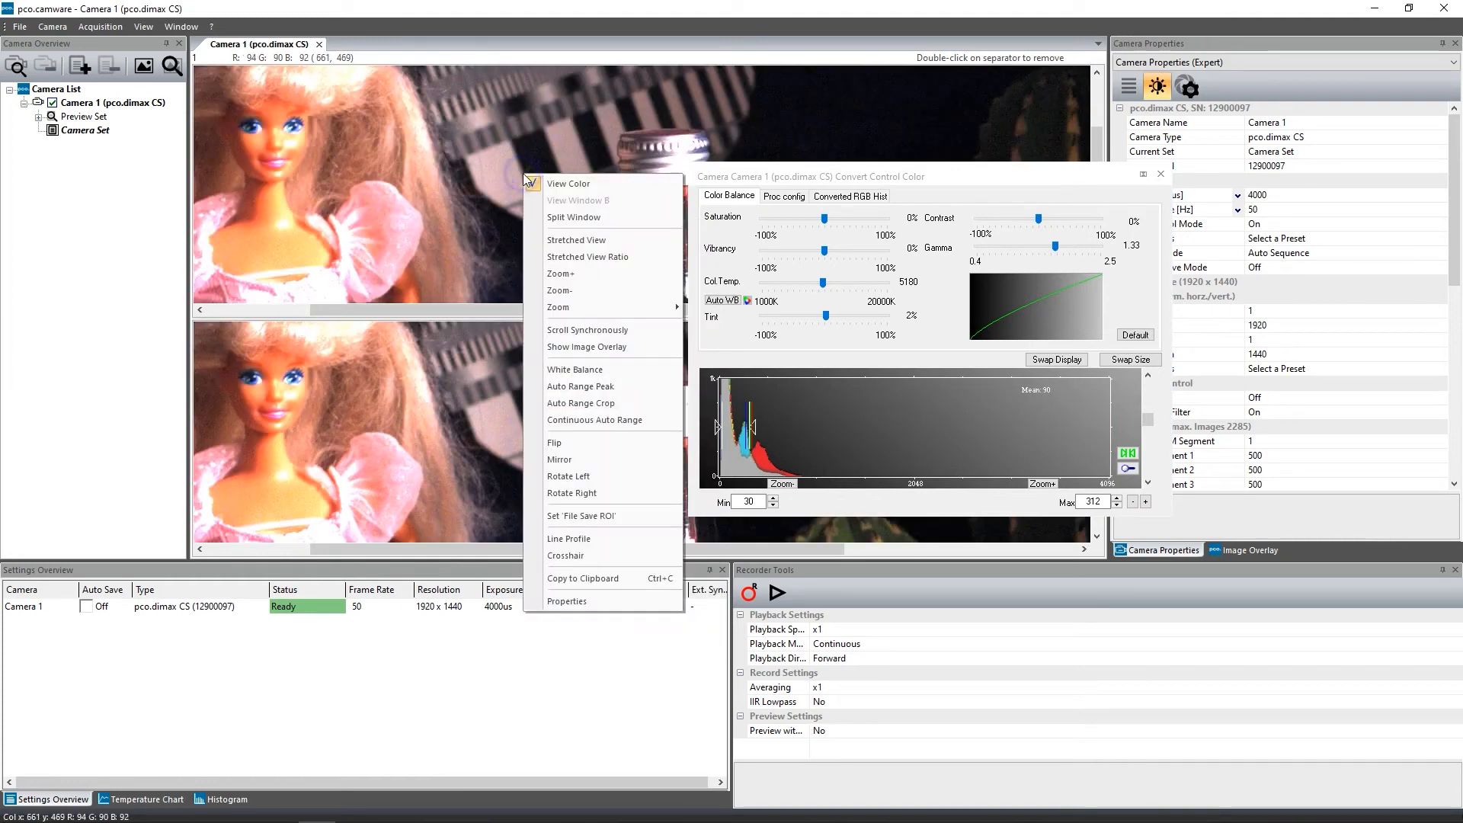
click(599, 420)
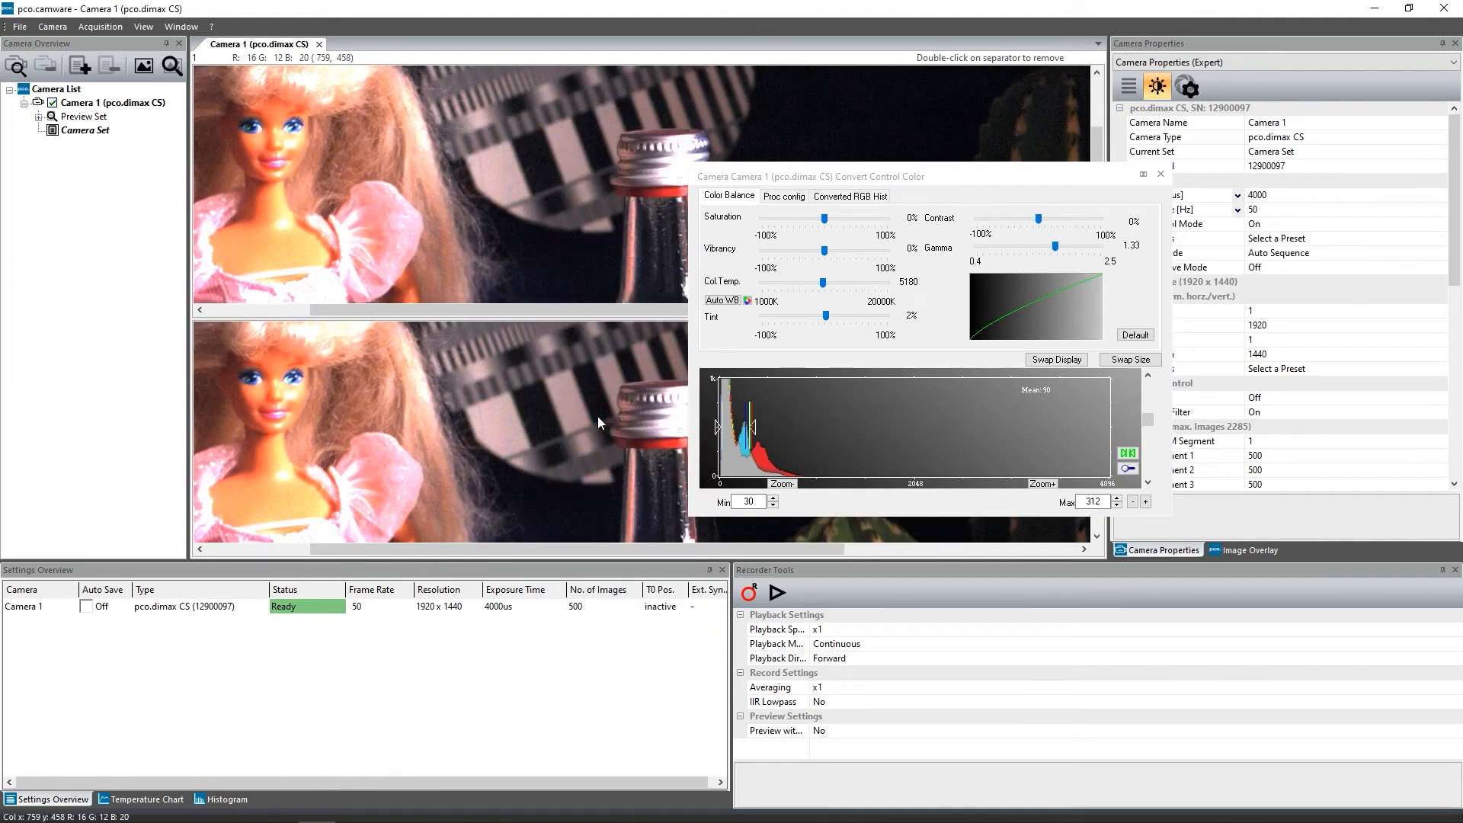
right_click(524, 199)
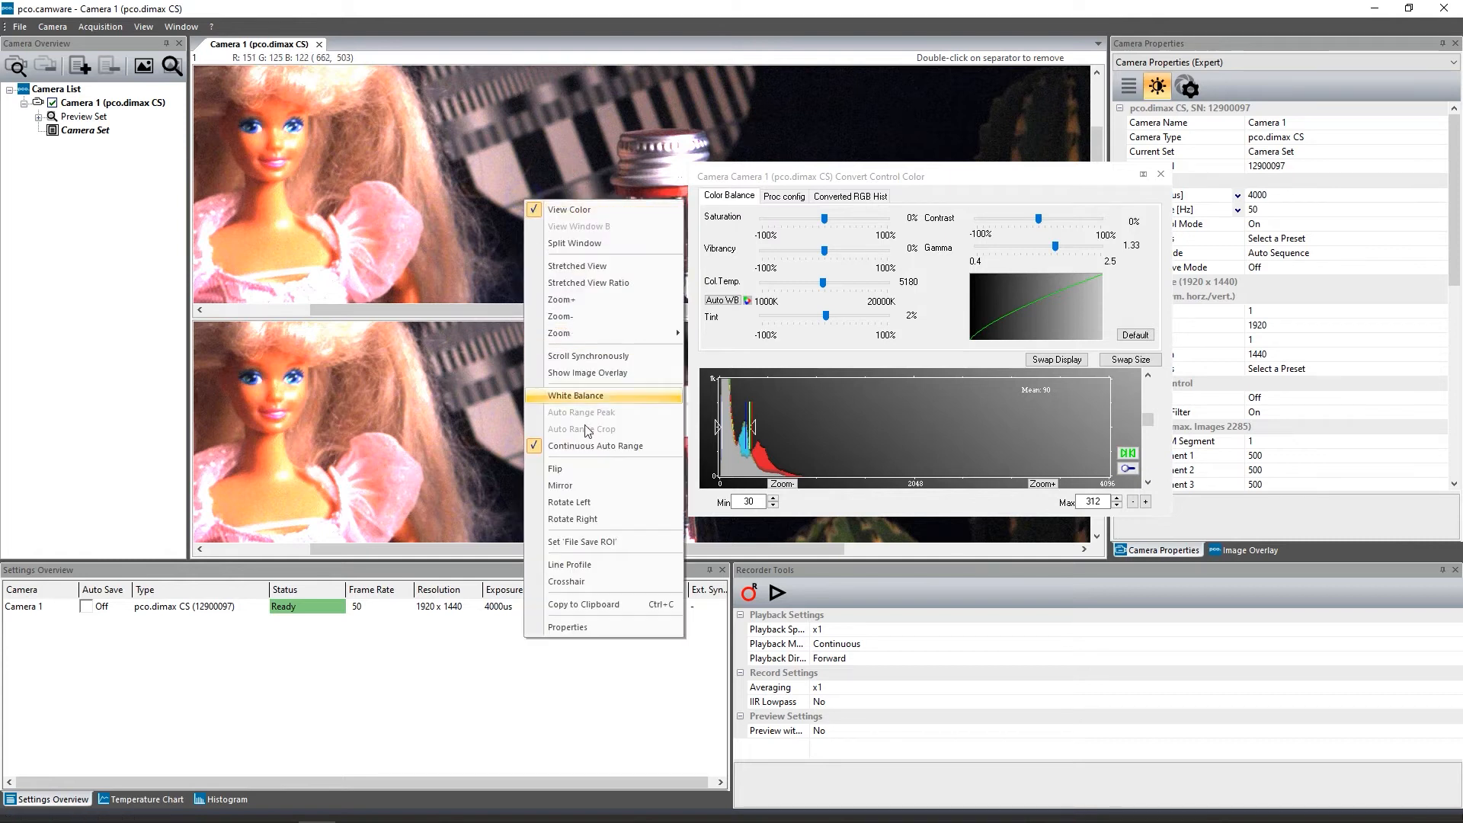
click(596, 448)
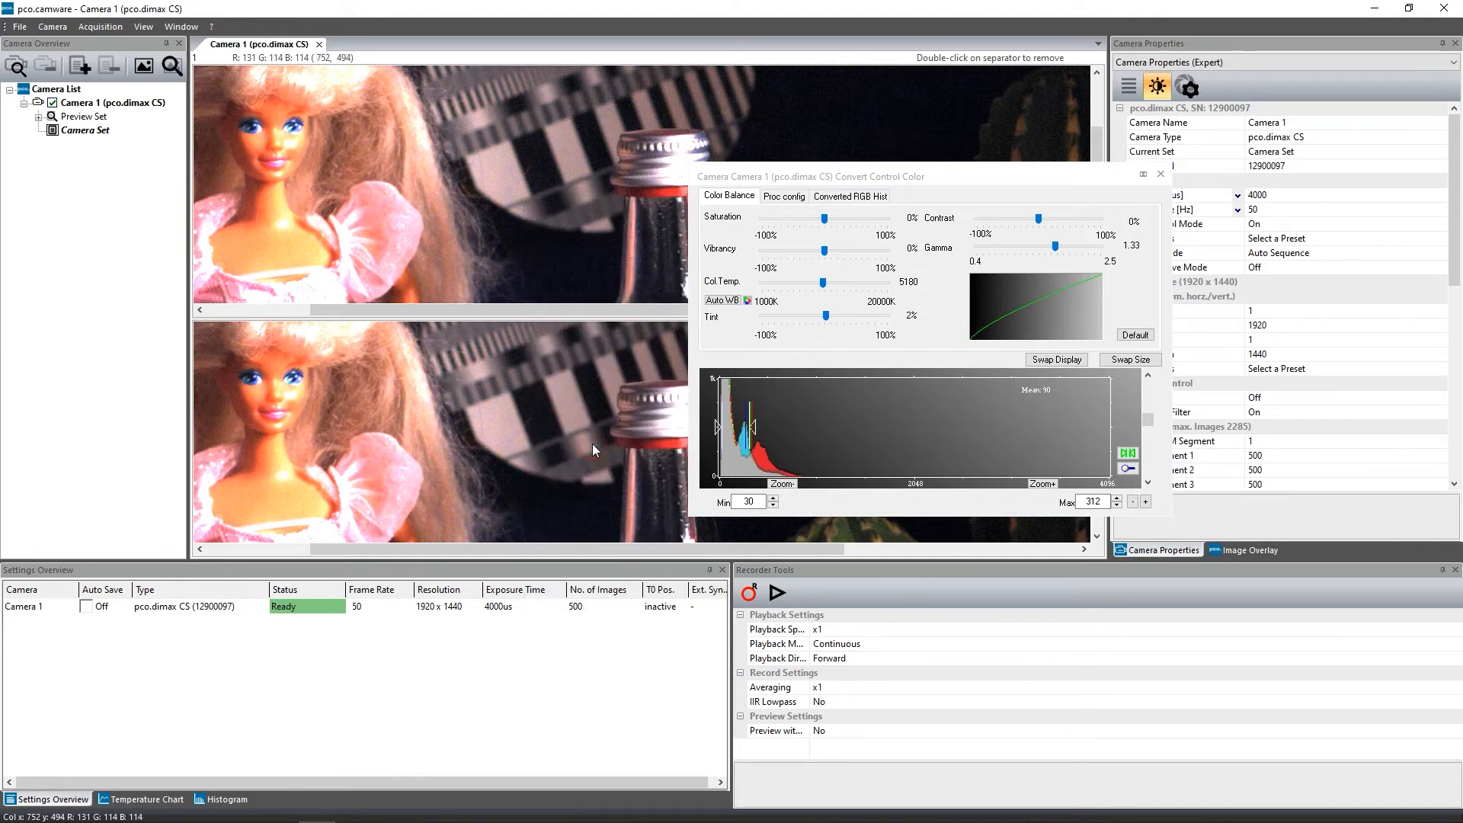
click(1160, 175)
- Mirror the camera image from the upper pane, and turn Mirror off again
right_click(756, 180)
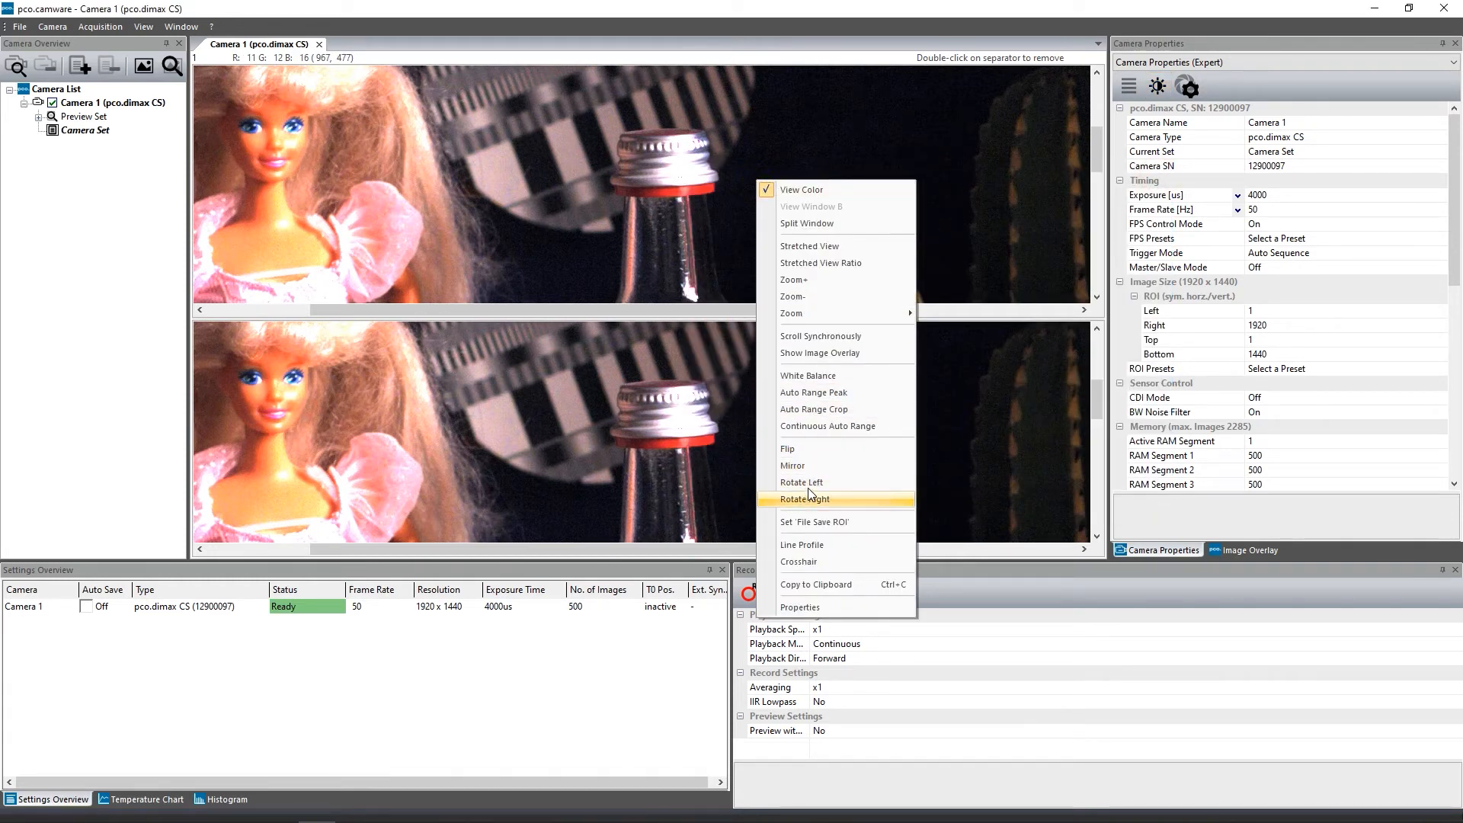
click(808, 466)
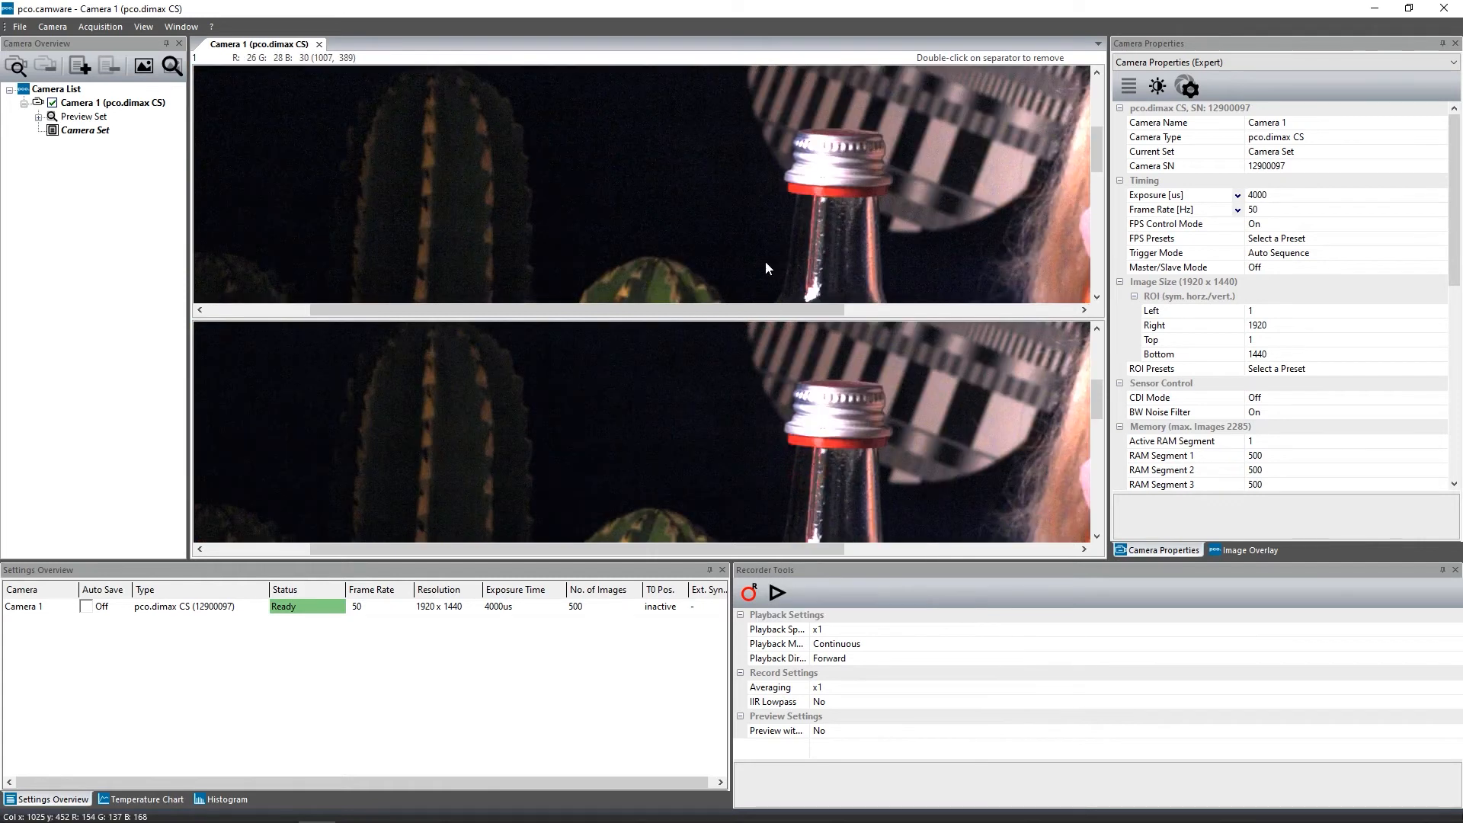
right_click(765, 201)
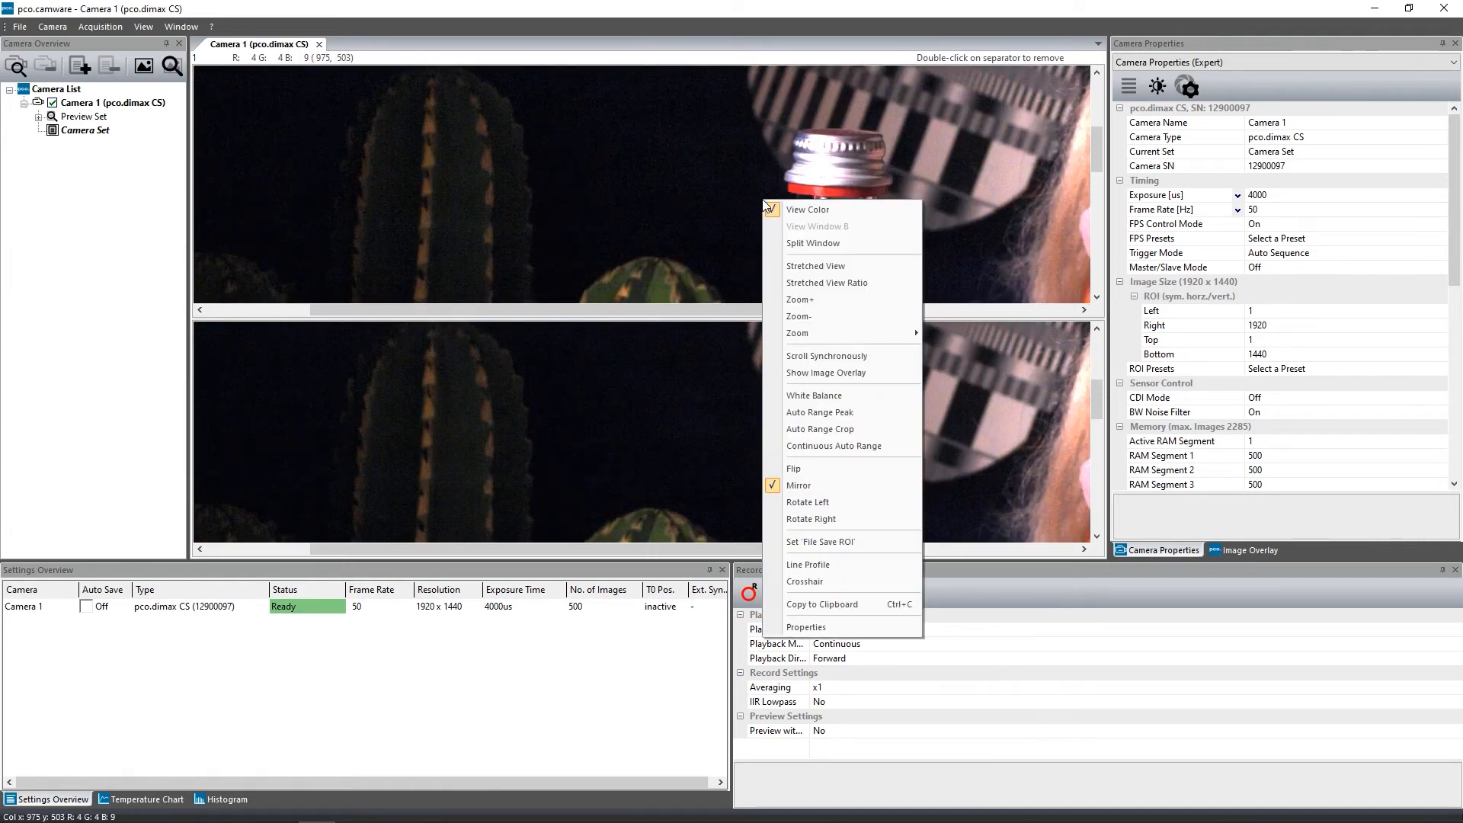
click(811, 488)
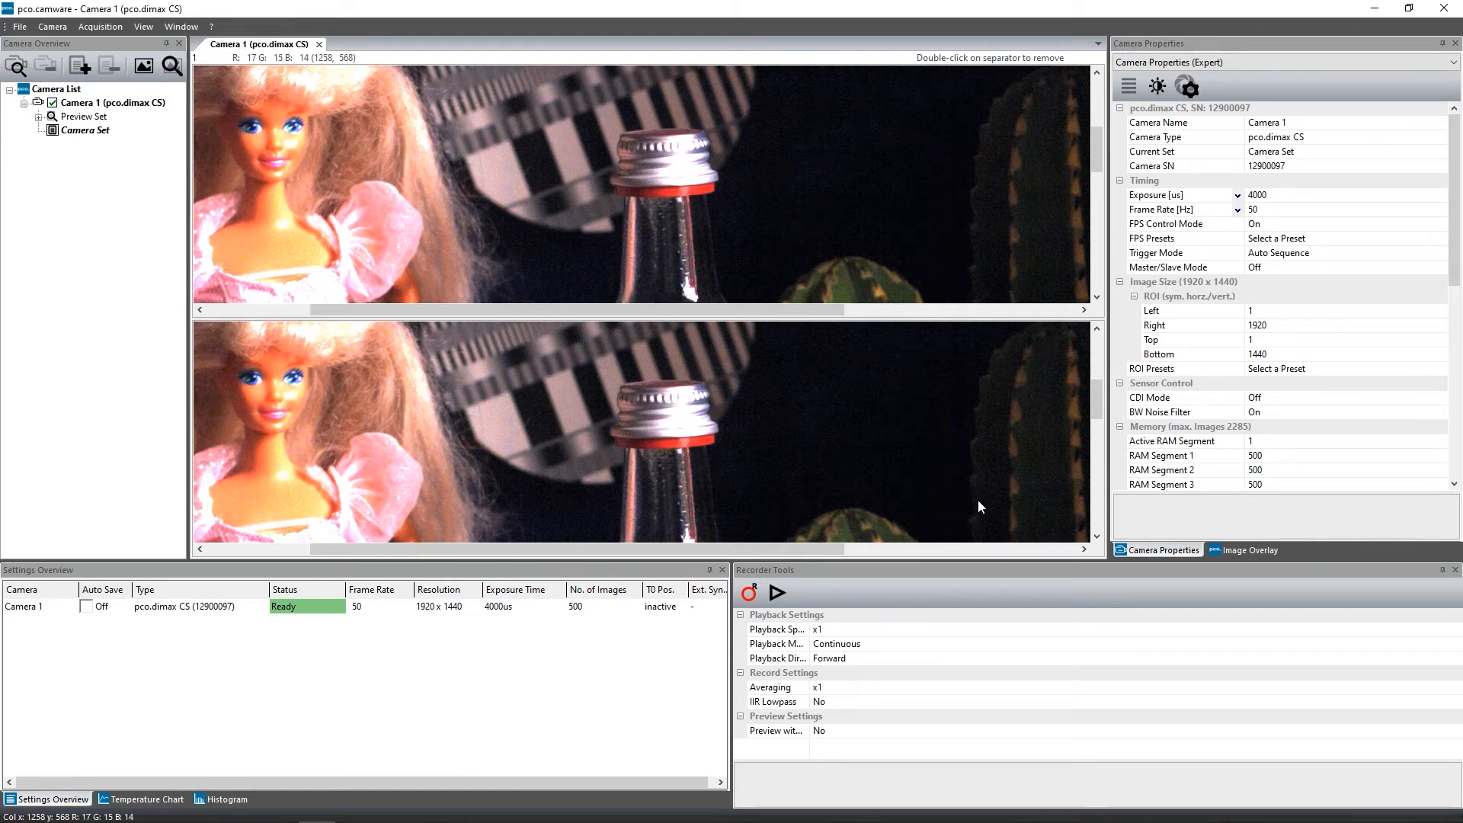
- Remove the separator between the two image panes and zoom out until the doll, bottle and cacti are all in view
double_click(867, 321)
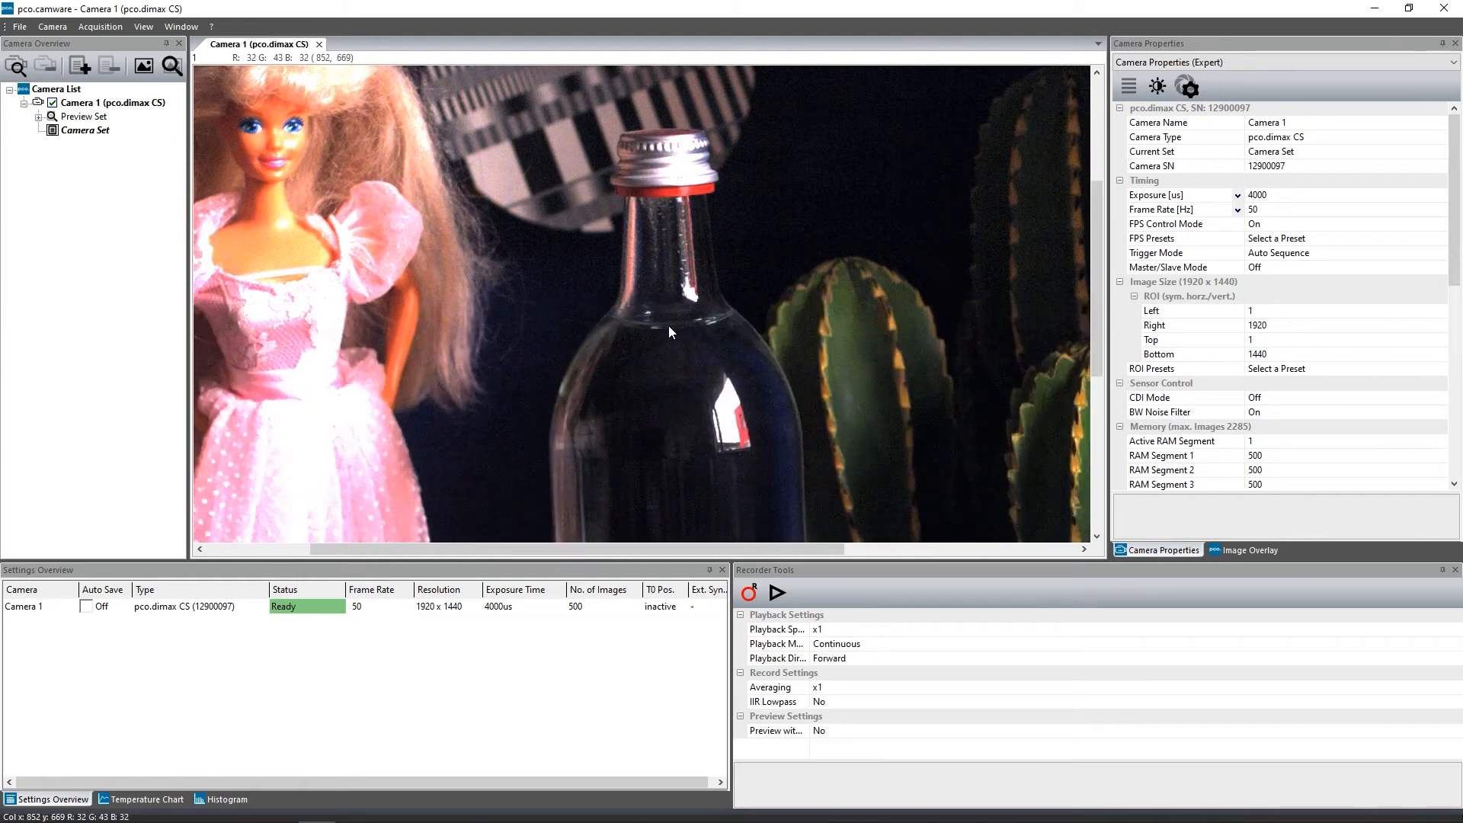
scroll(669, 323, down, 2)
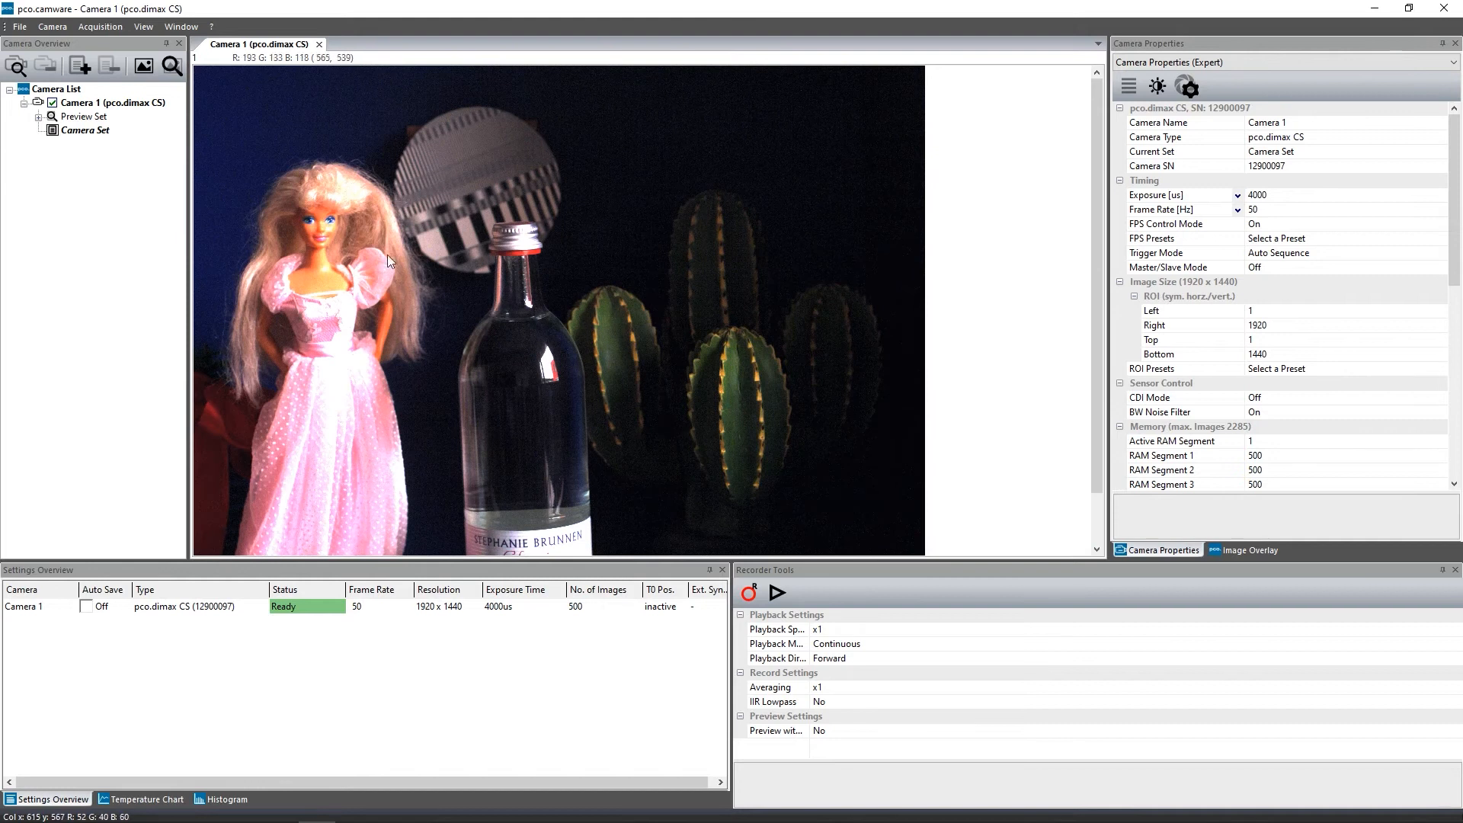
- Set a 1140x808 File Save ROI over the doll's upper body and the bottle, and turn the ROI off again
right_click(275, 194)
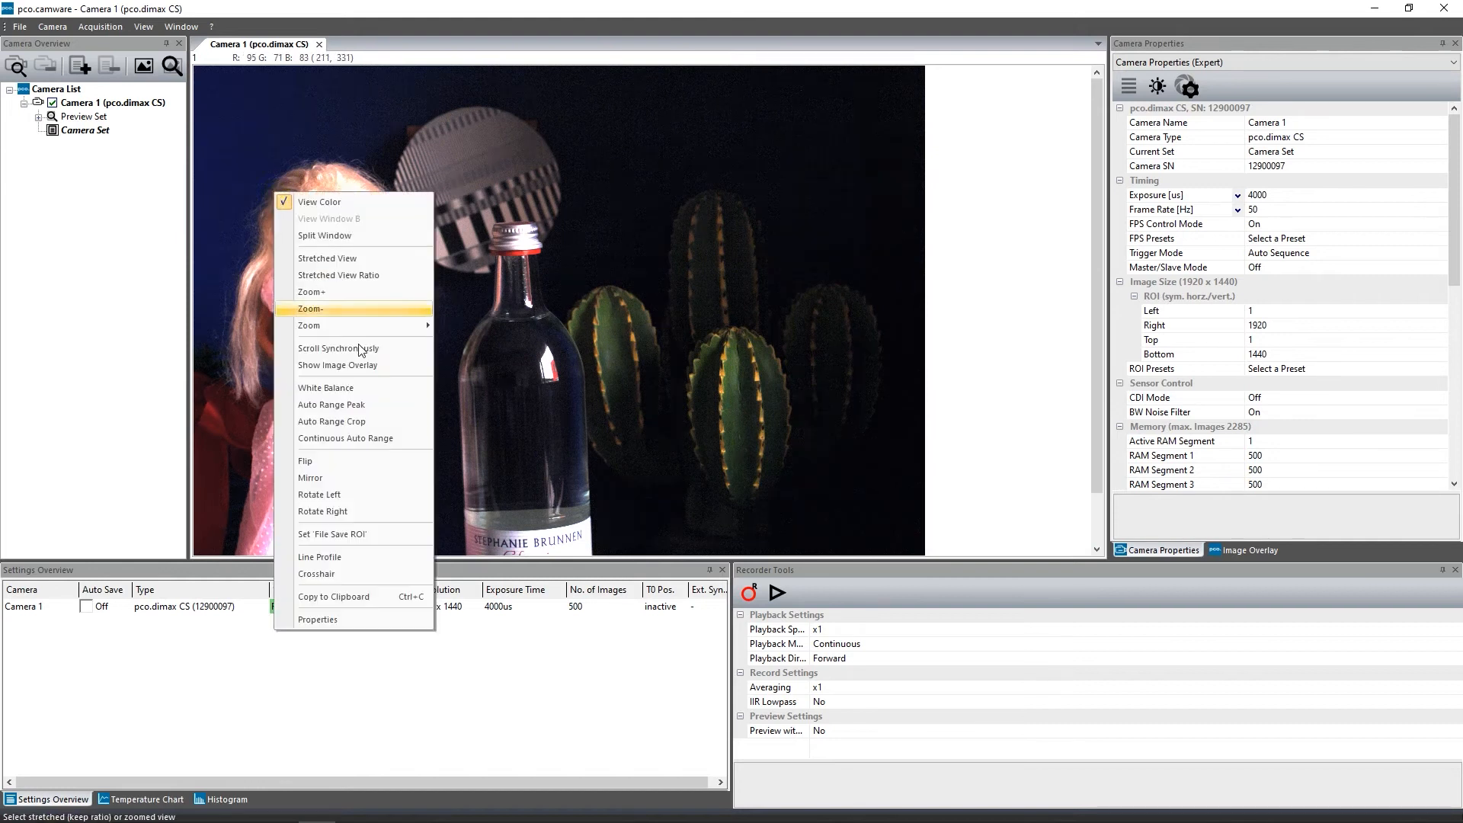
click(352, 533)
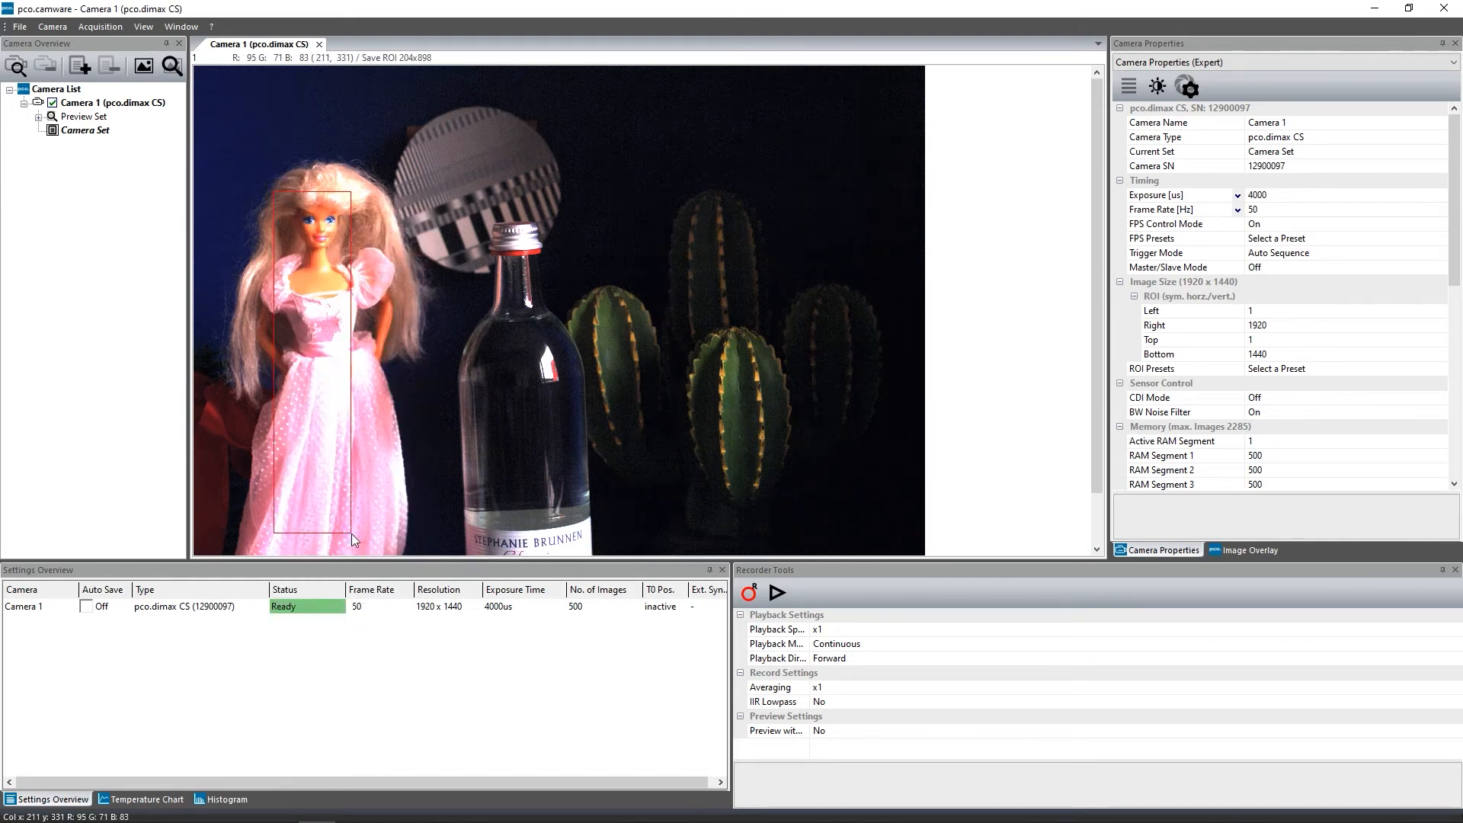
click(696, 456)
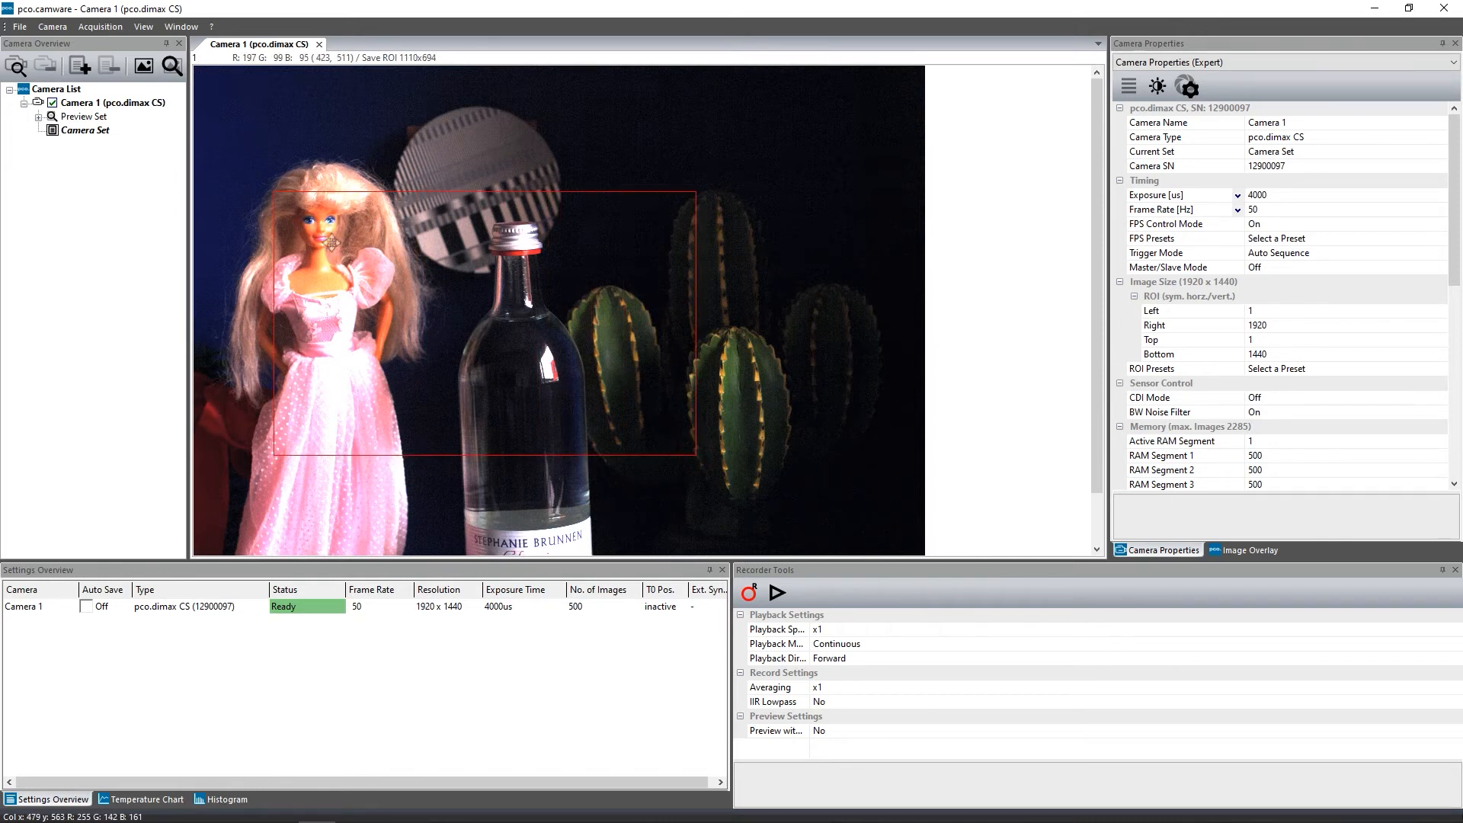
drag(275, 197, 262, 148)
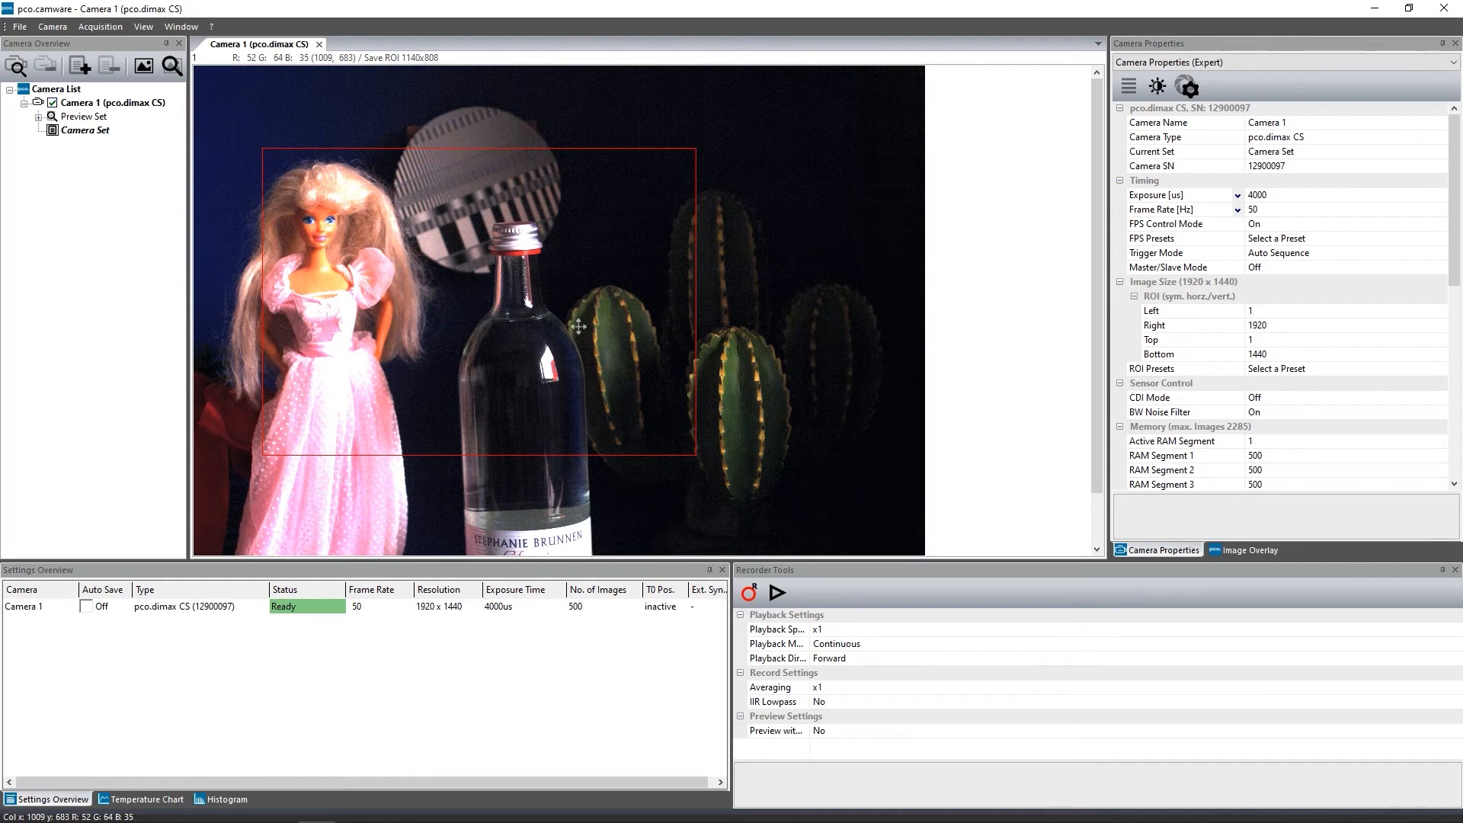
right_click(579, 327)
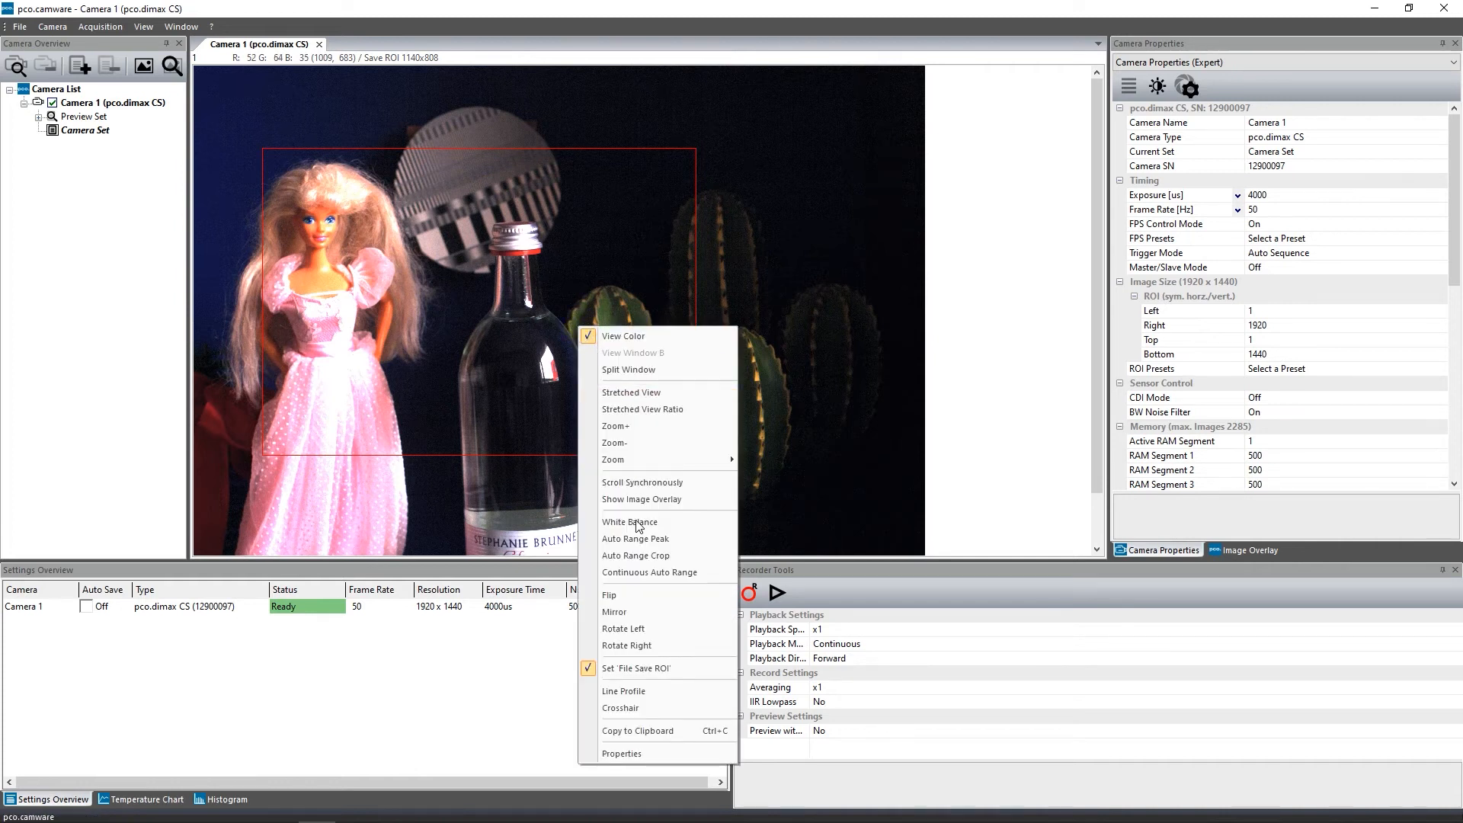
click(643, 668)
- Draw a Line Profile about 1100 pixels long from the doll's hair towards the rear cactus, and enlarge the Line Diagram's vertical scale
right_click(242, 244)
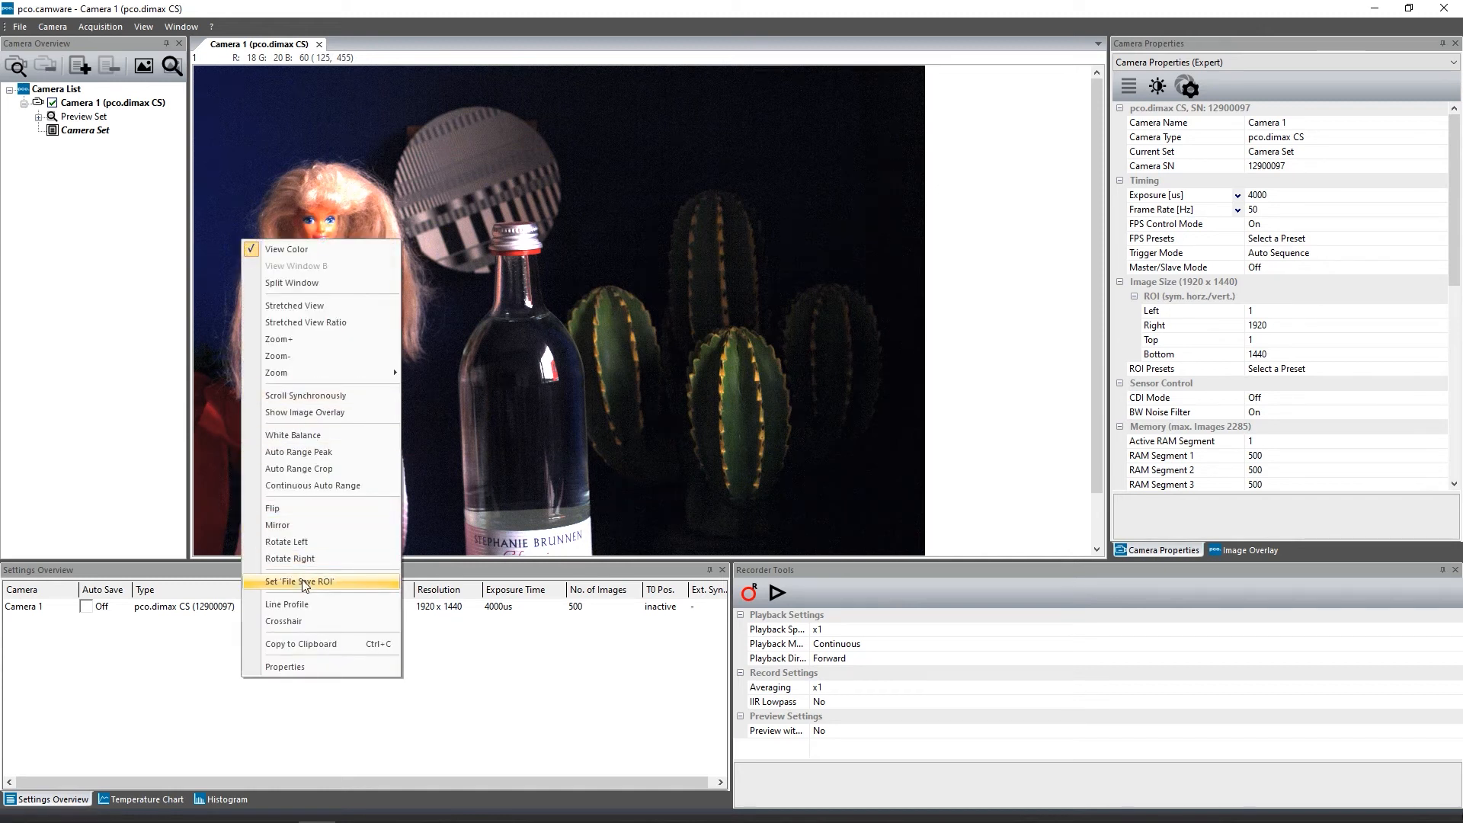
click(294, 604)
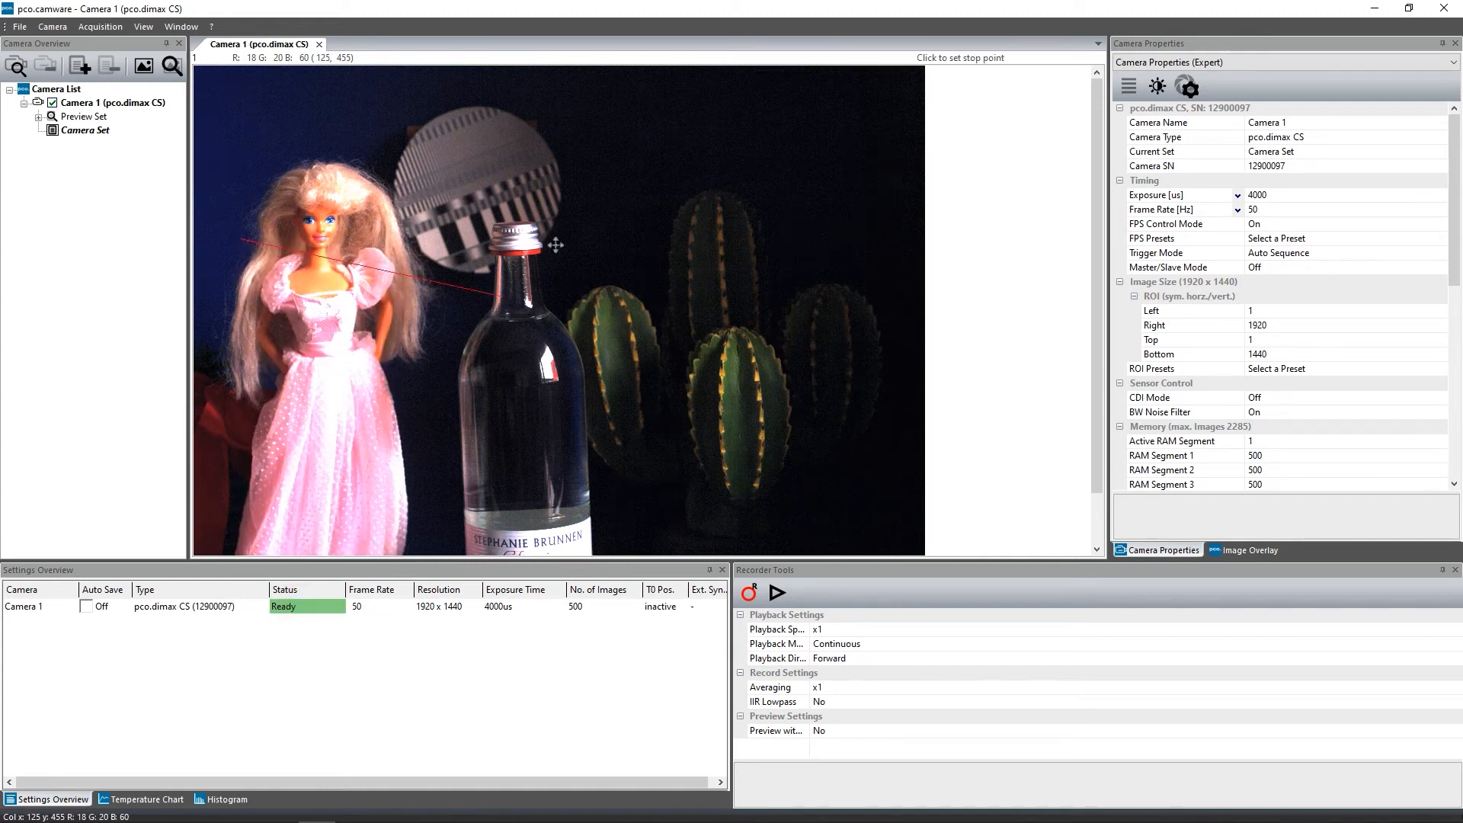
click(658, 197)
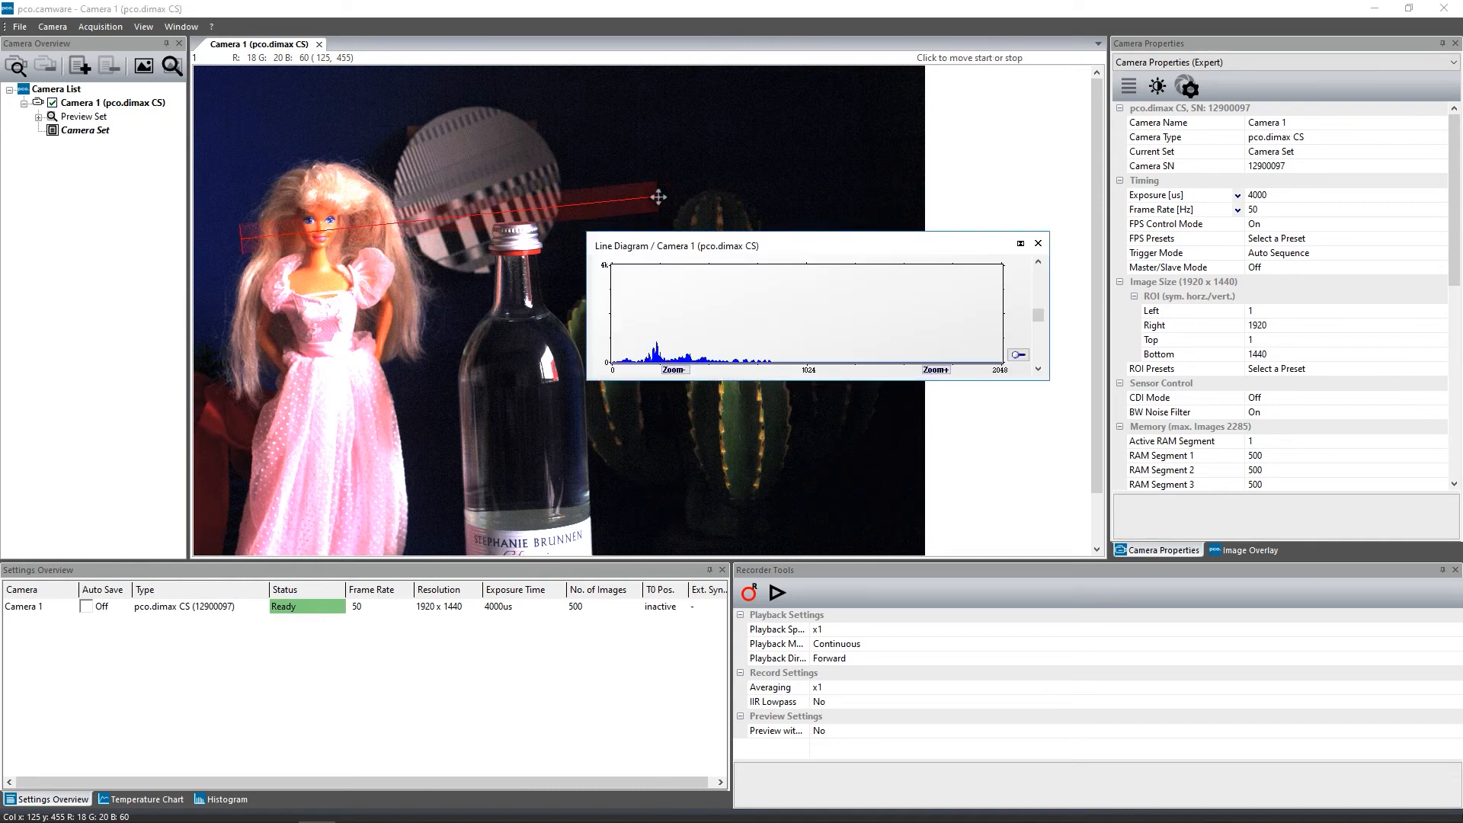
scroll(695, 305, up, 3)
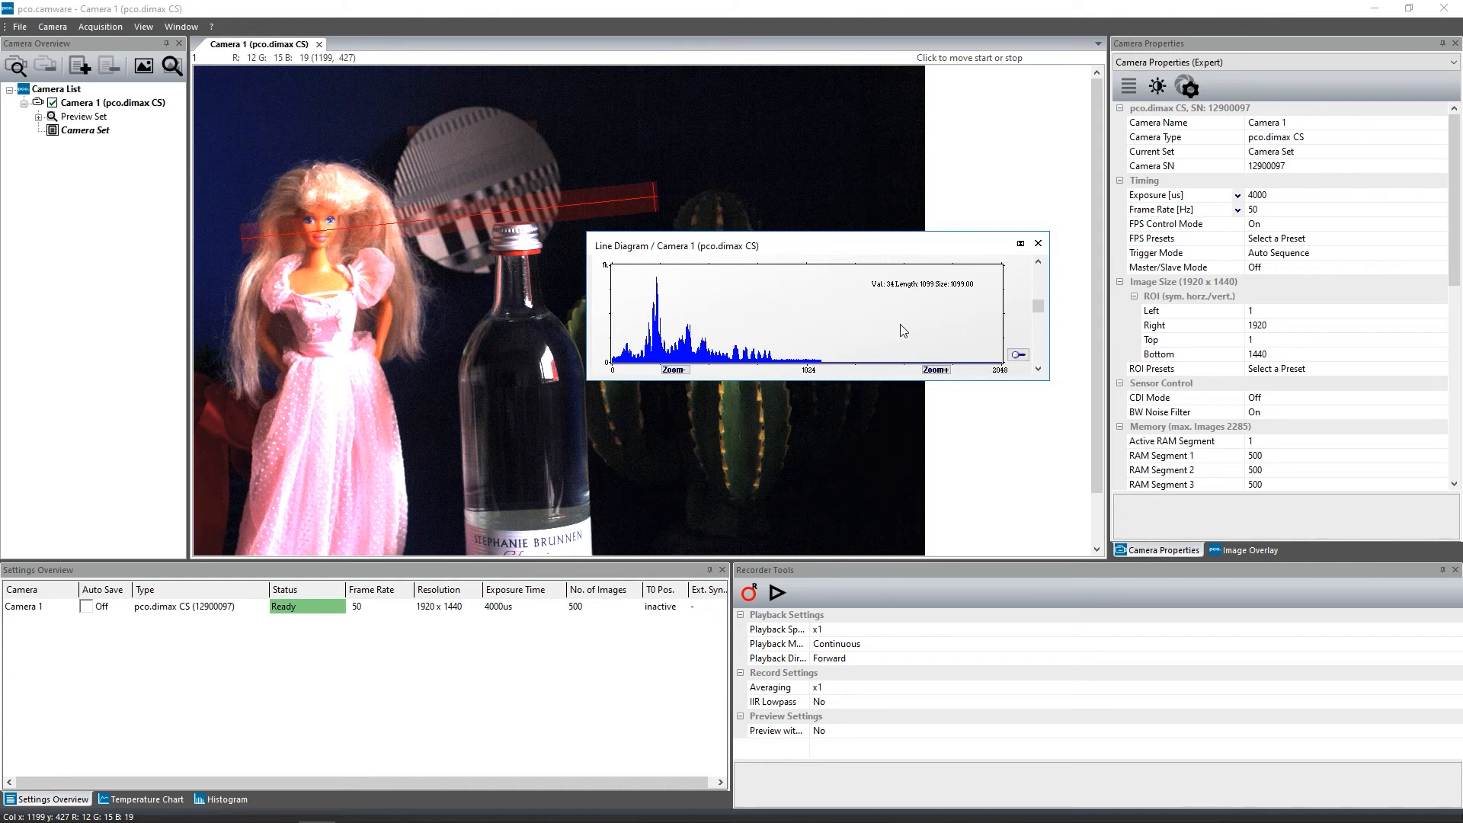
- Extend the profile line to about 1250 pixels by moving both endpoints upward and outward, and close the Line Diagram
drag(658, 195, 711, 162)
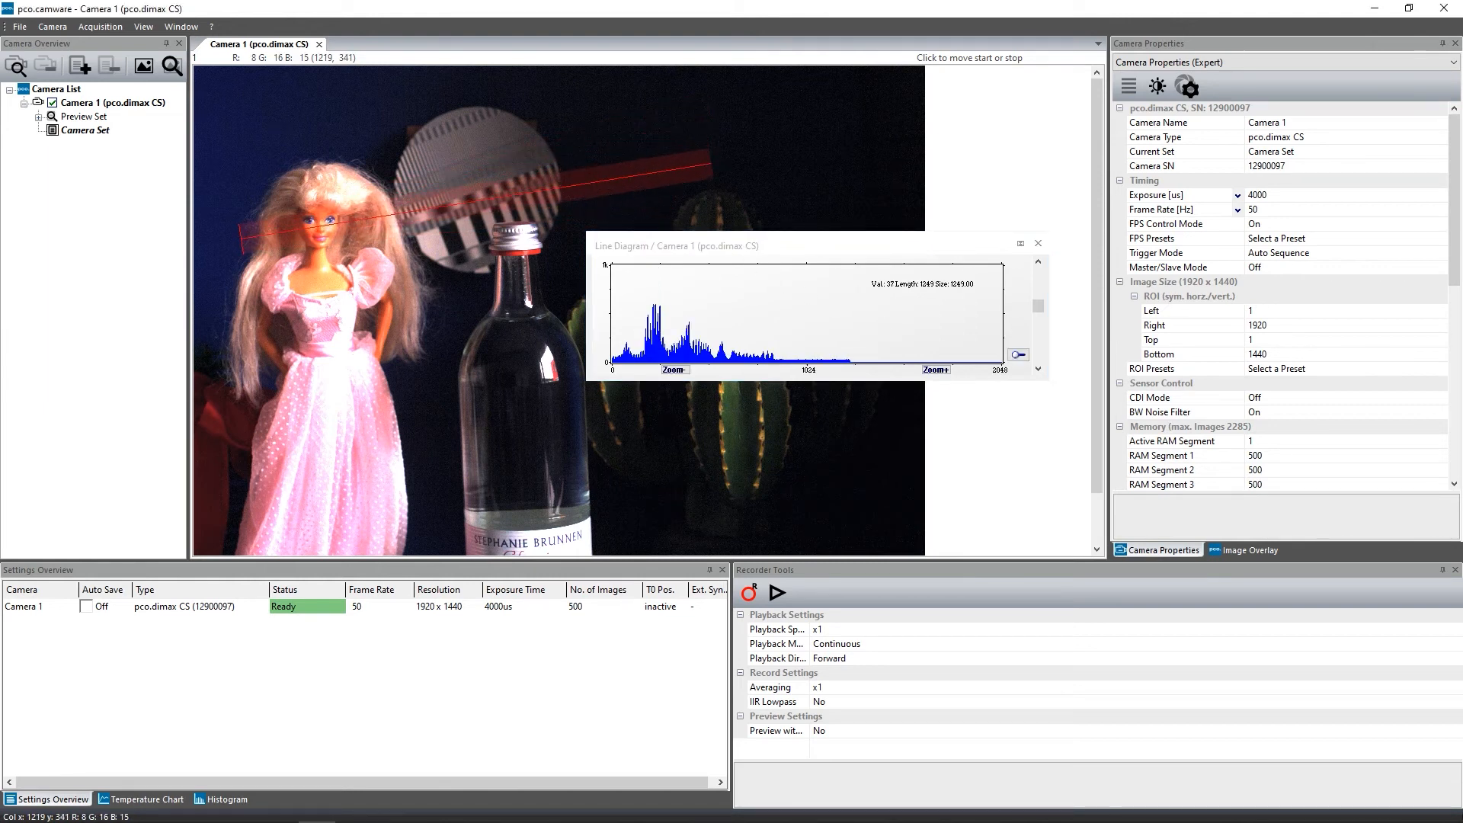
drag(244, 236, 236, 196)
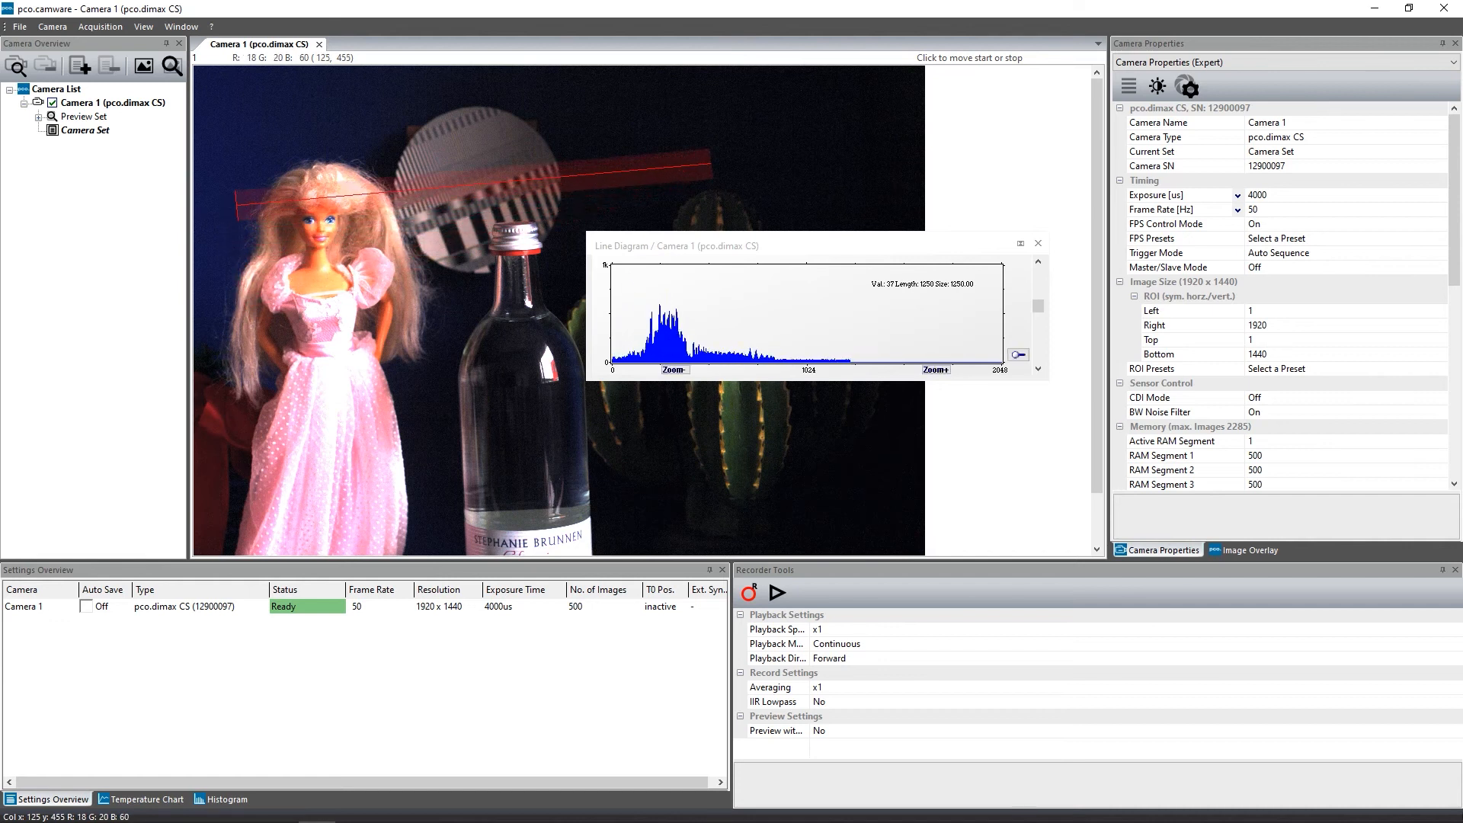
click(1037, 244)
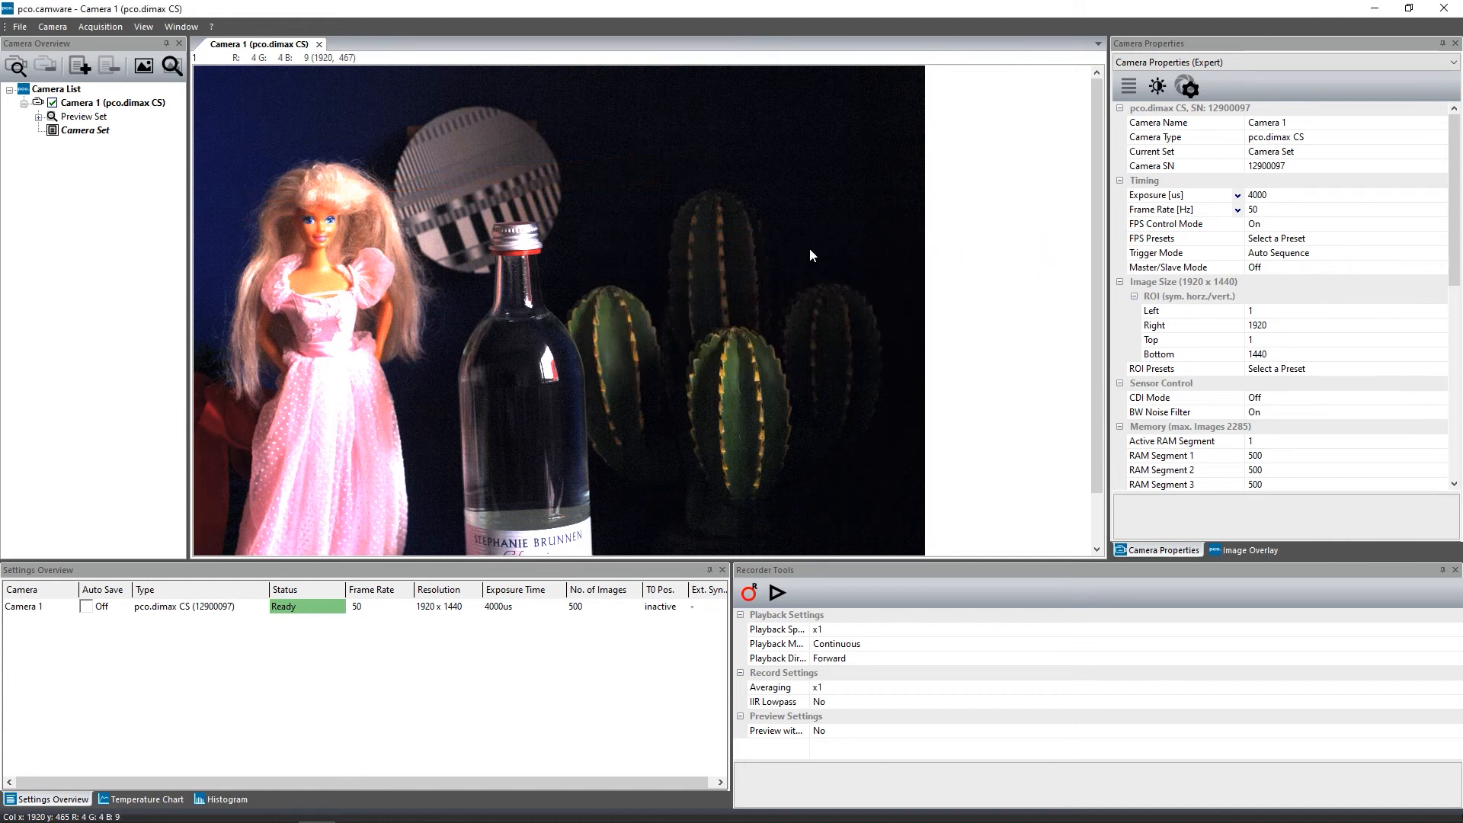
- Show the Crosshair in the image, move it onto the rear cactus, and reset it to its centered position
right_click(697, 262)
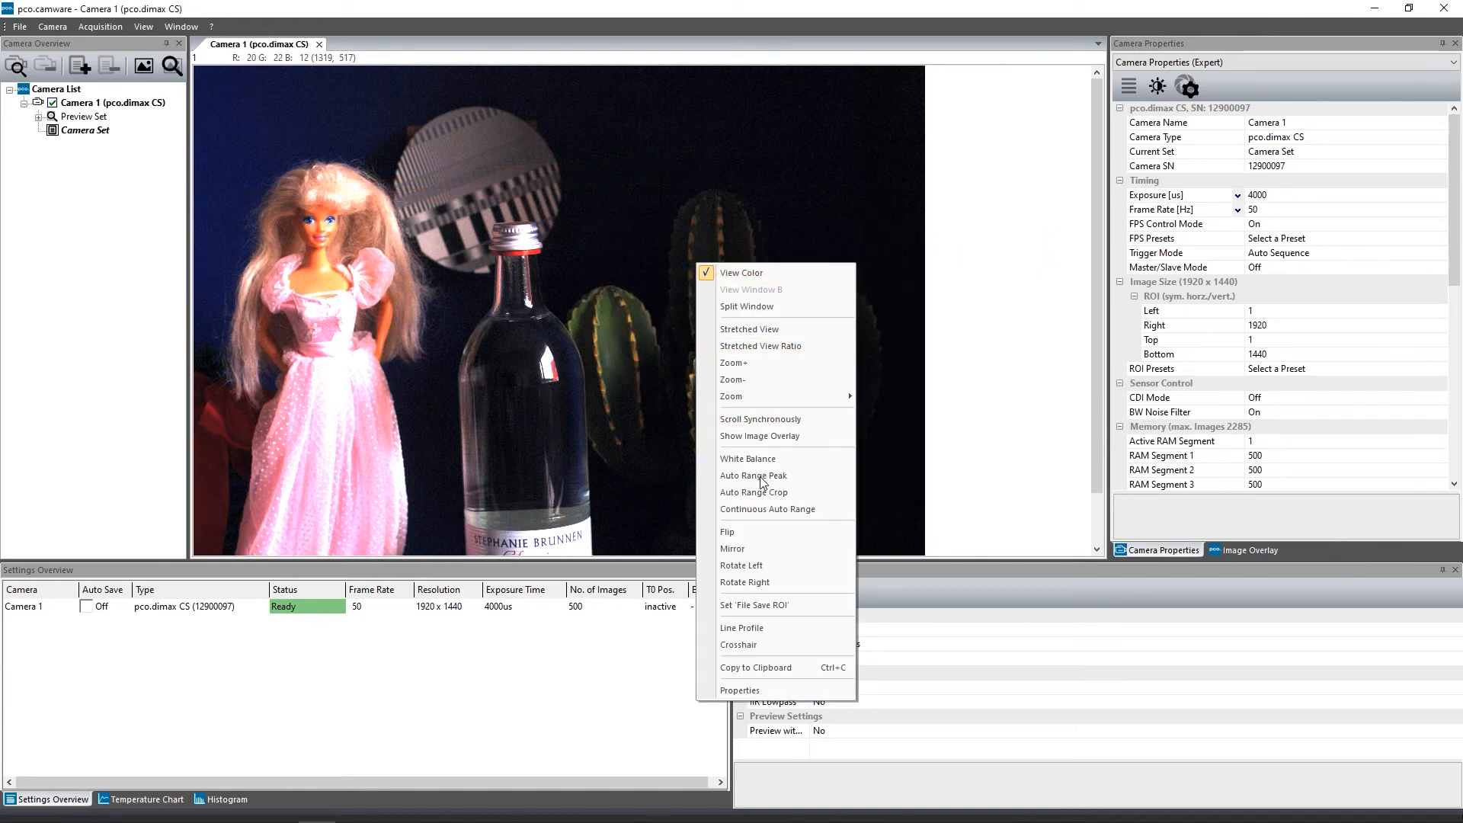
click(757, 646)
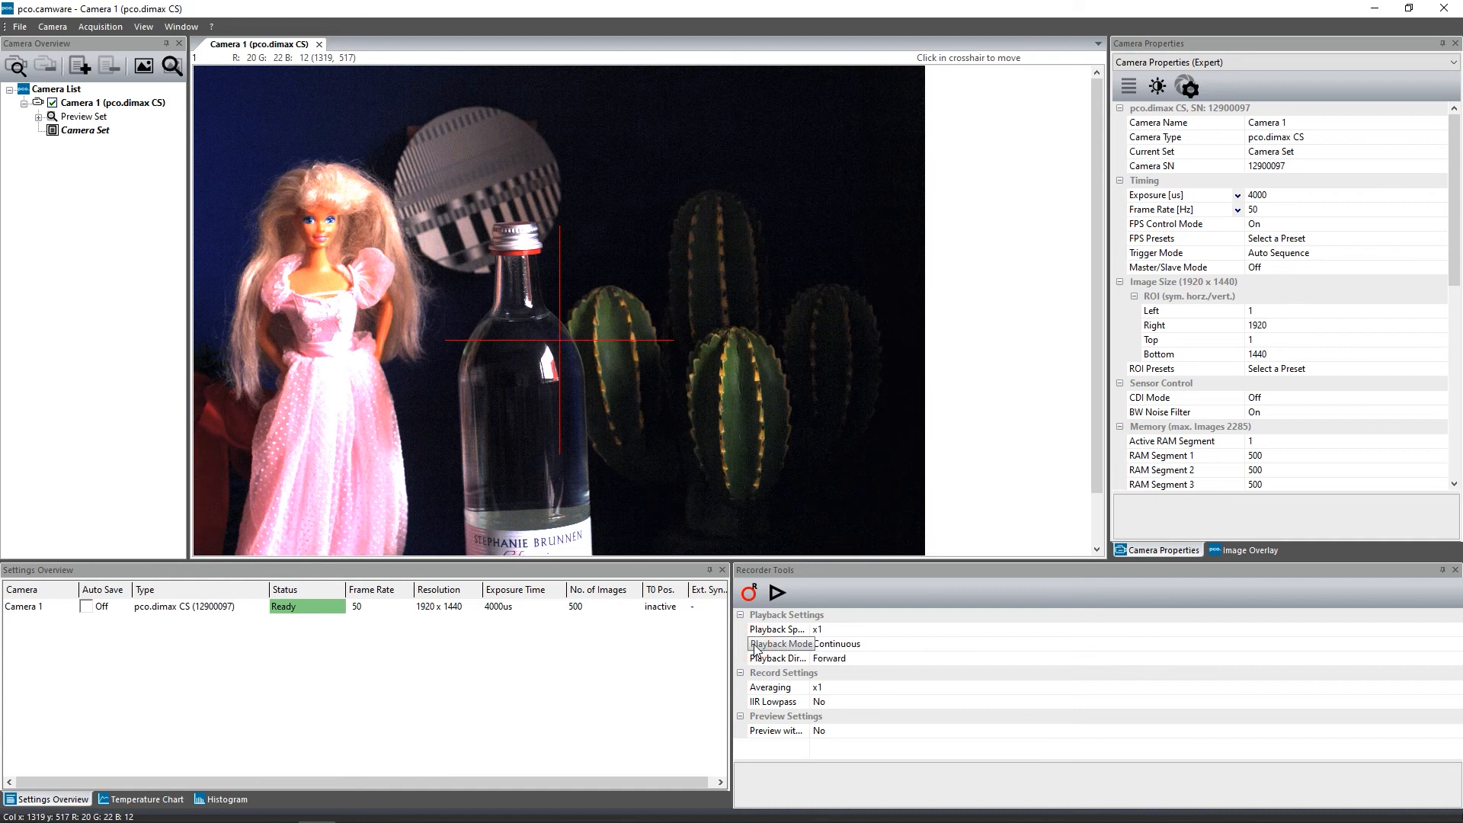
drag(568, 361, 670, 238)
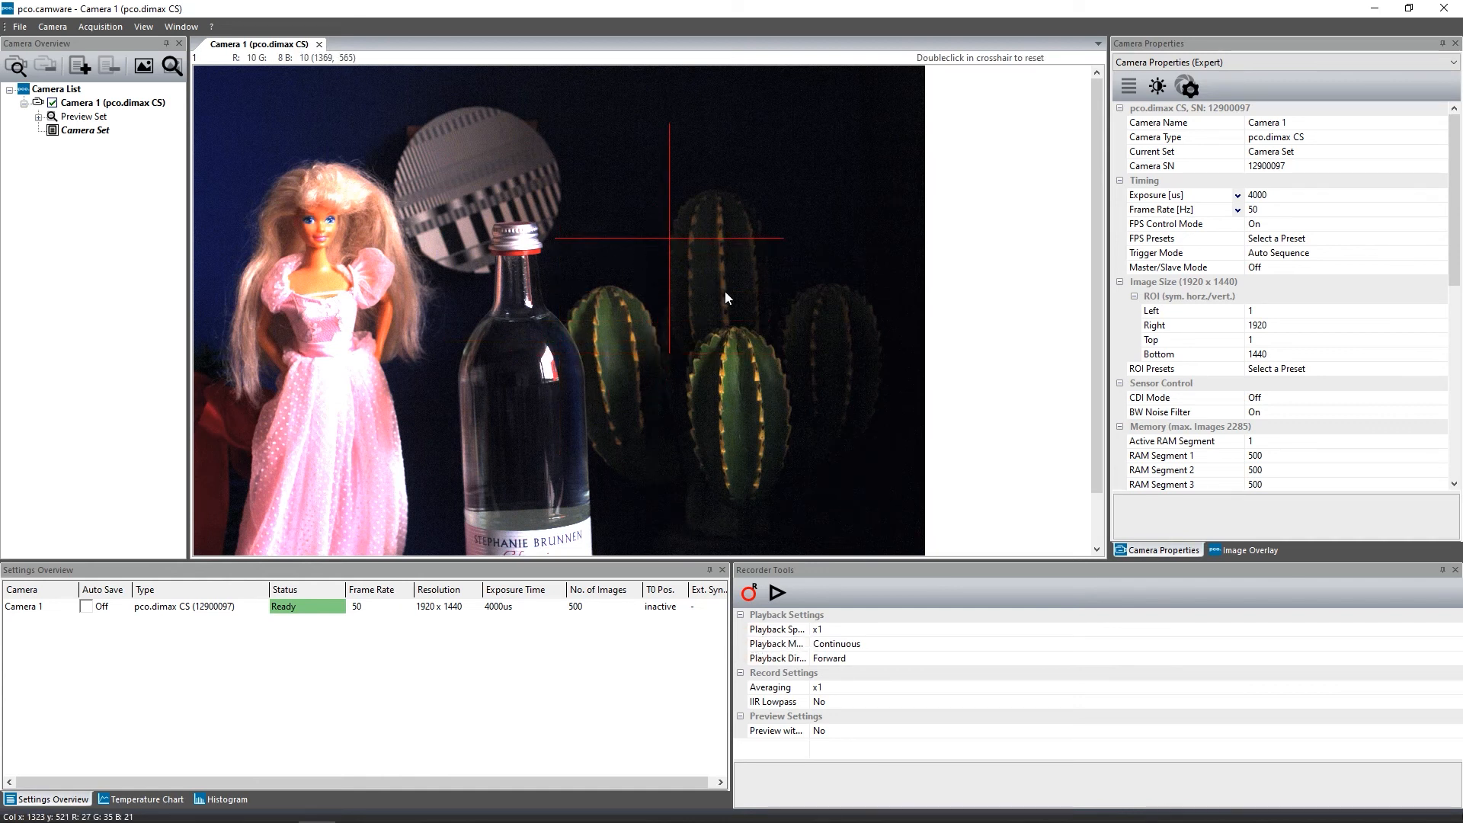
double_click(668, 242)
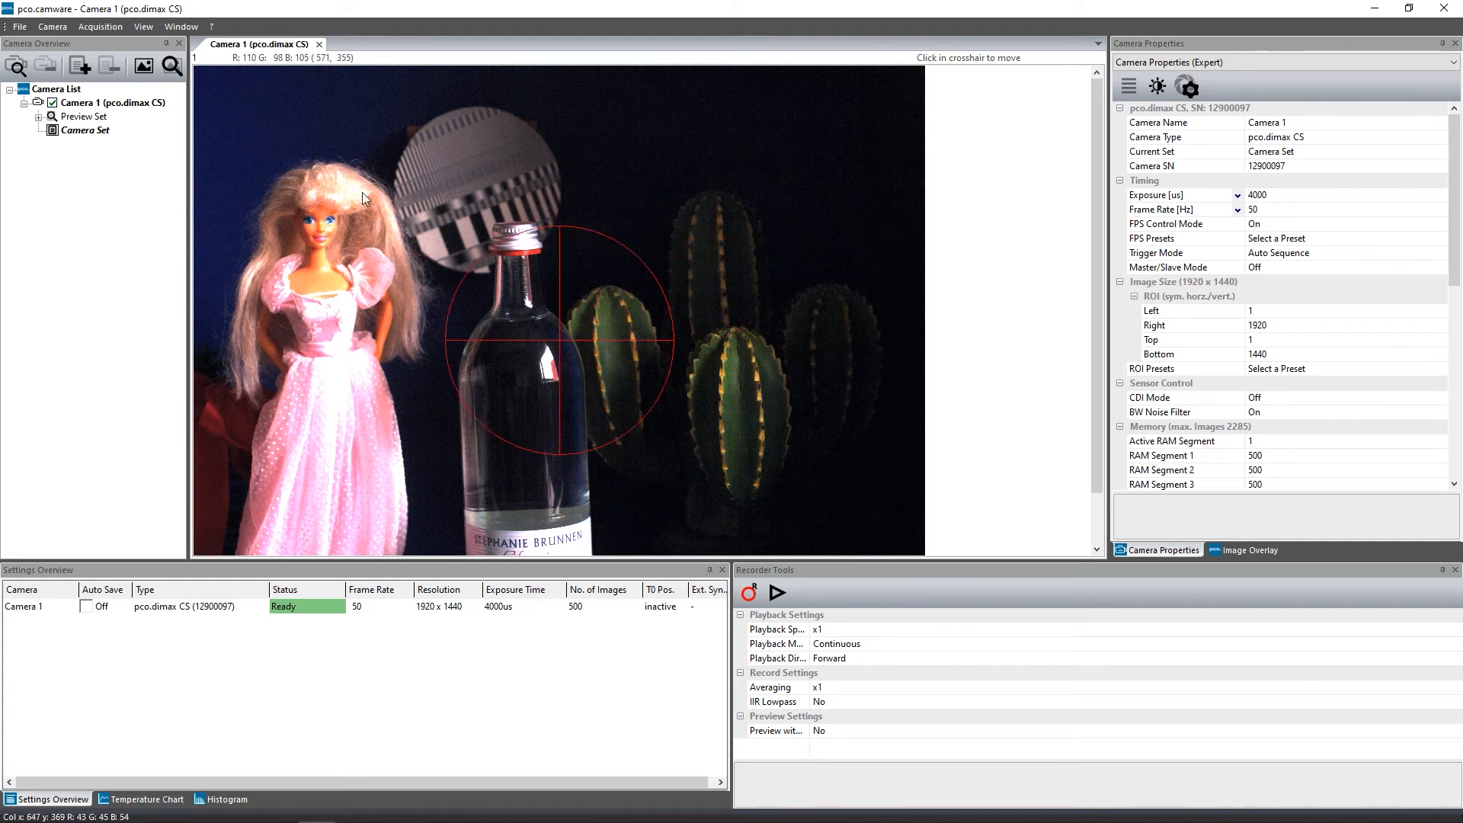
- Examine the available Crosshair Color choices under View Properties in the program options, and leave the options without saving changes
click(20, 27)
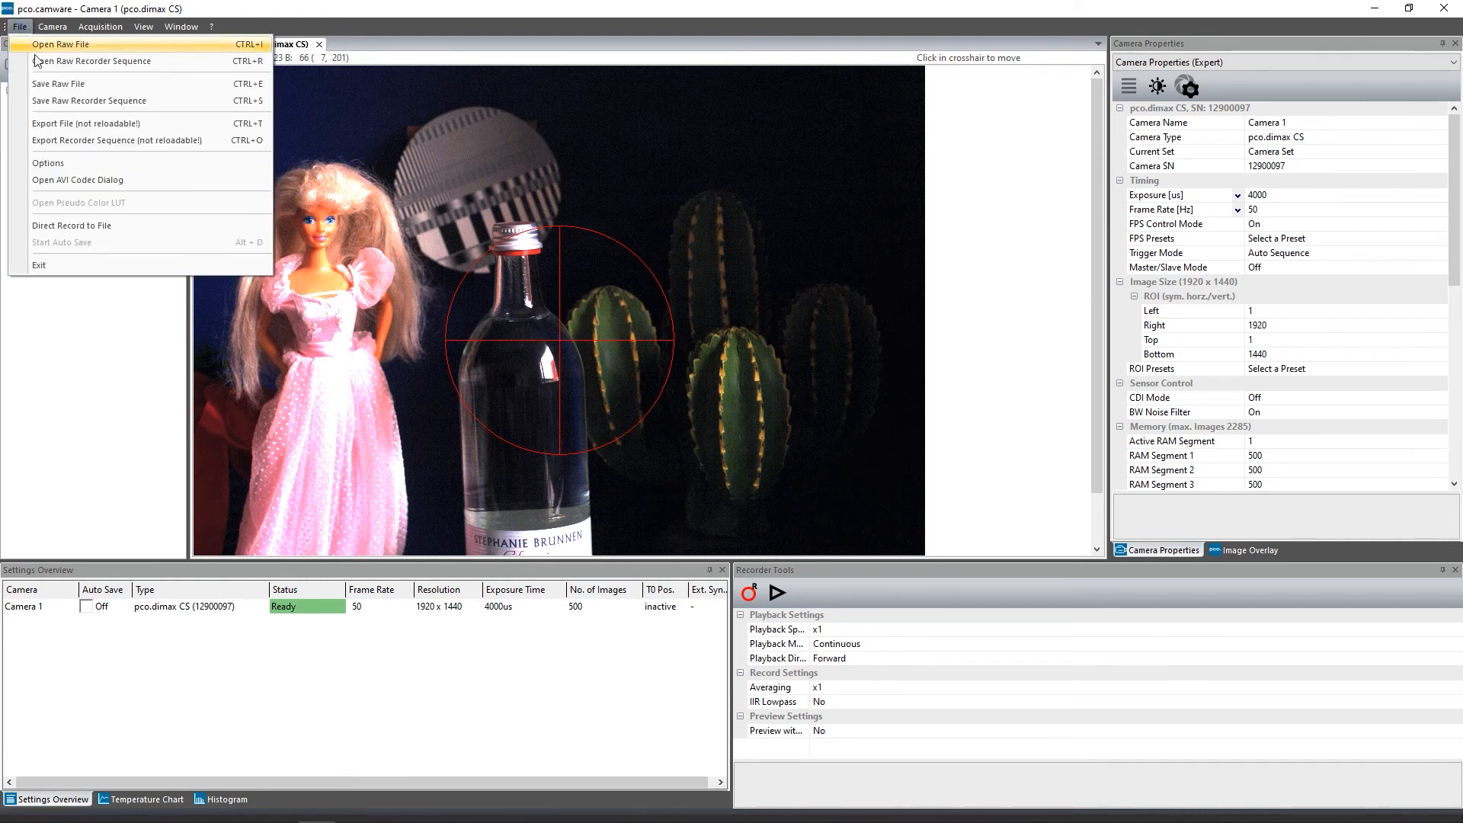
click(48, 163)
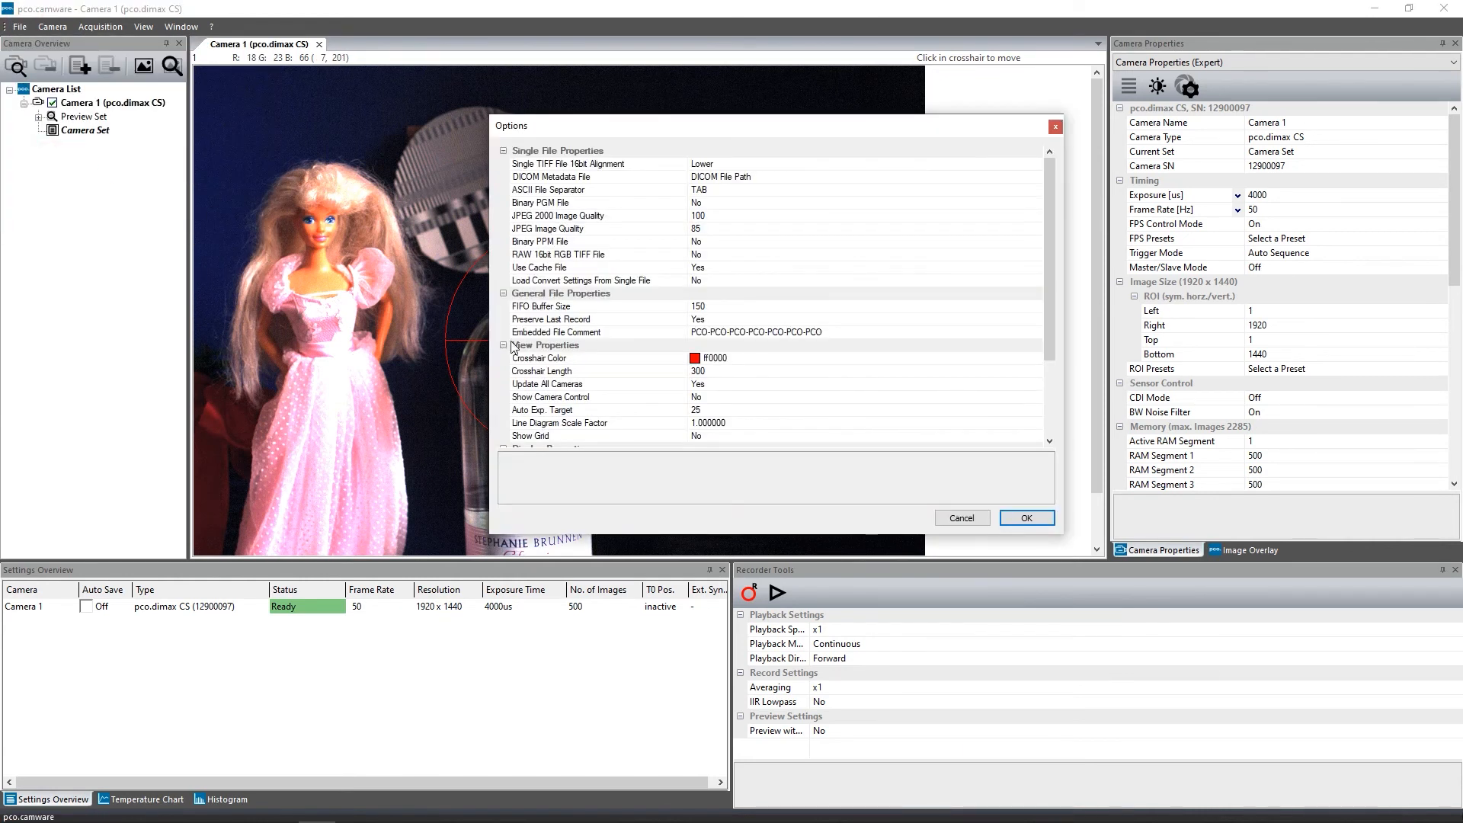
click(1038, 358)
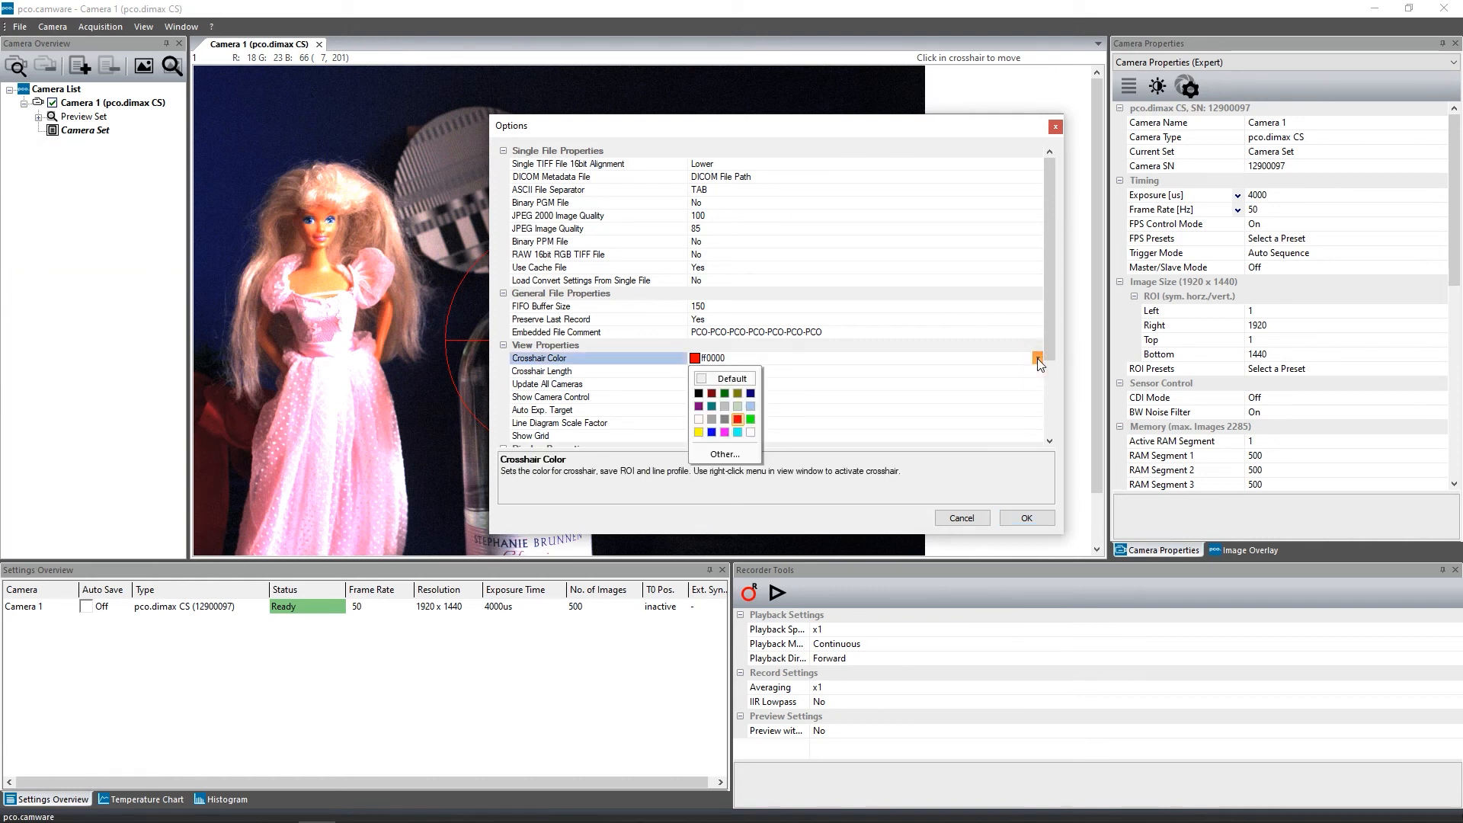
click(966, 520)
click(961, 518)
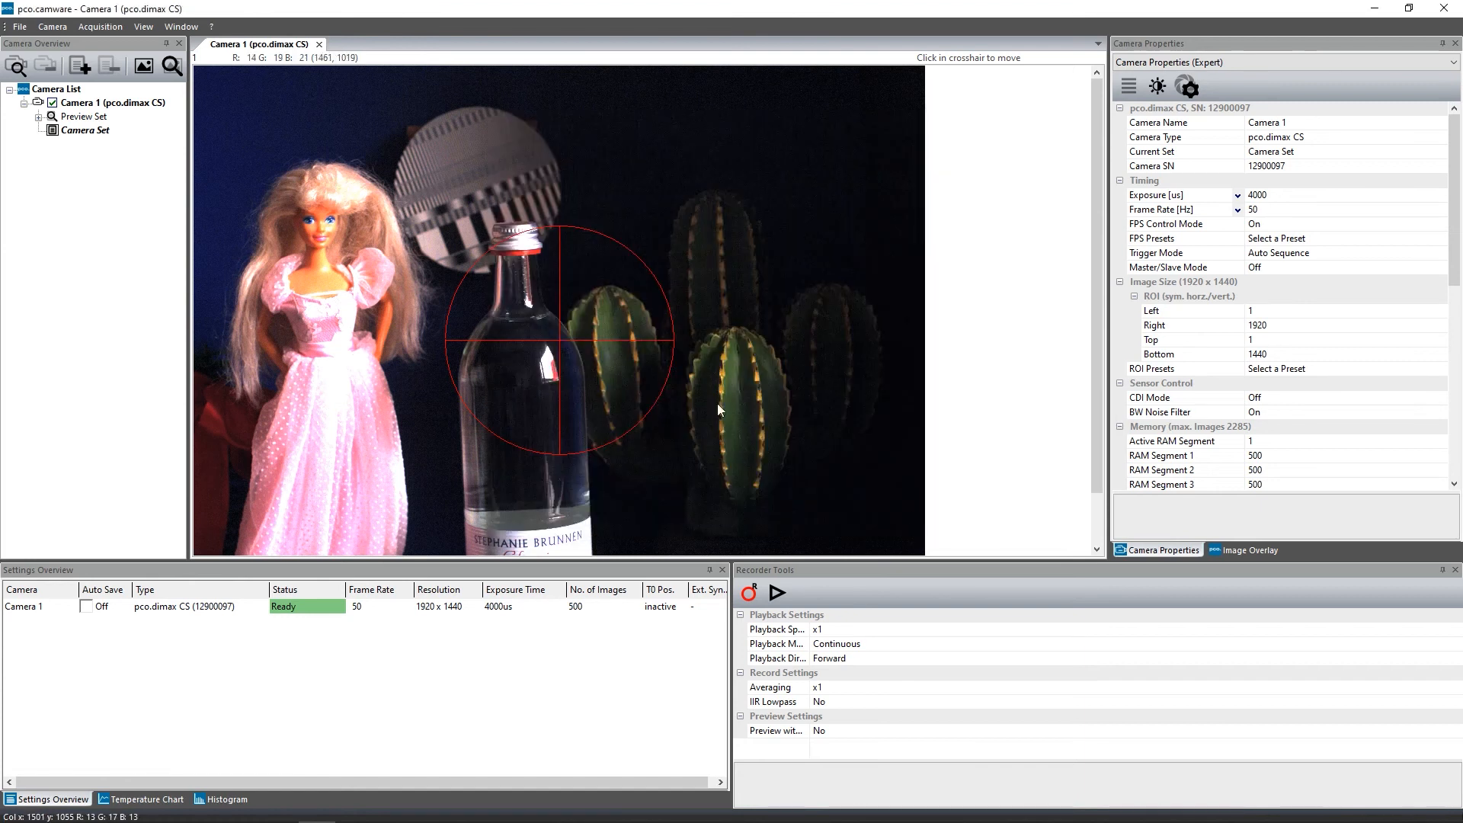
- Show the view properties beside the image and scrub through the recorded sequence to image 332
right_click(734, 308)
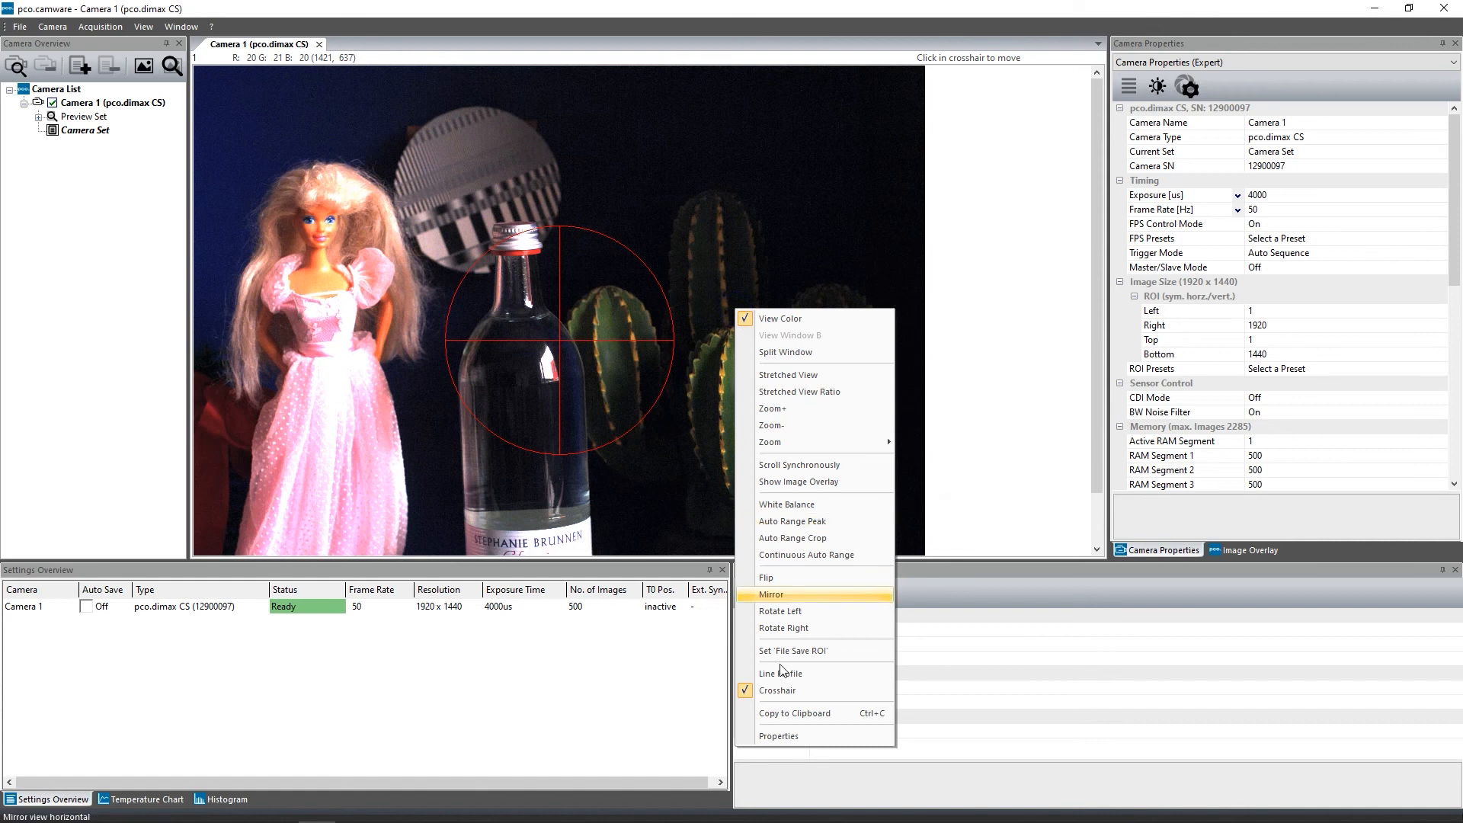
click(781, 736)
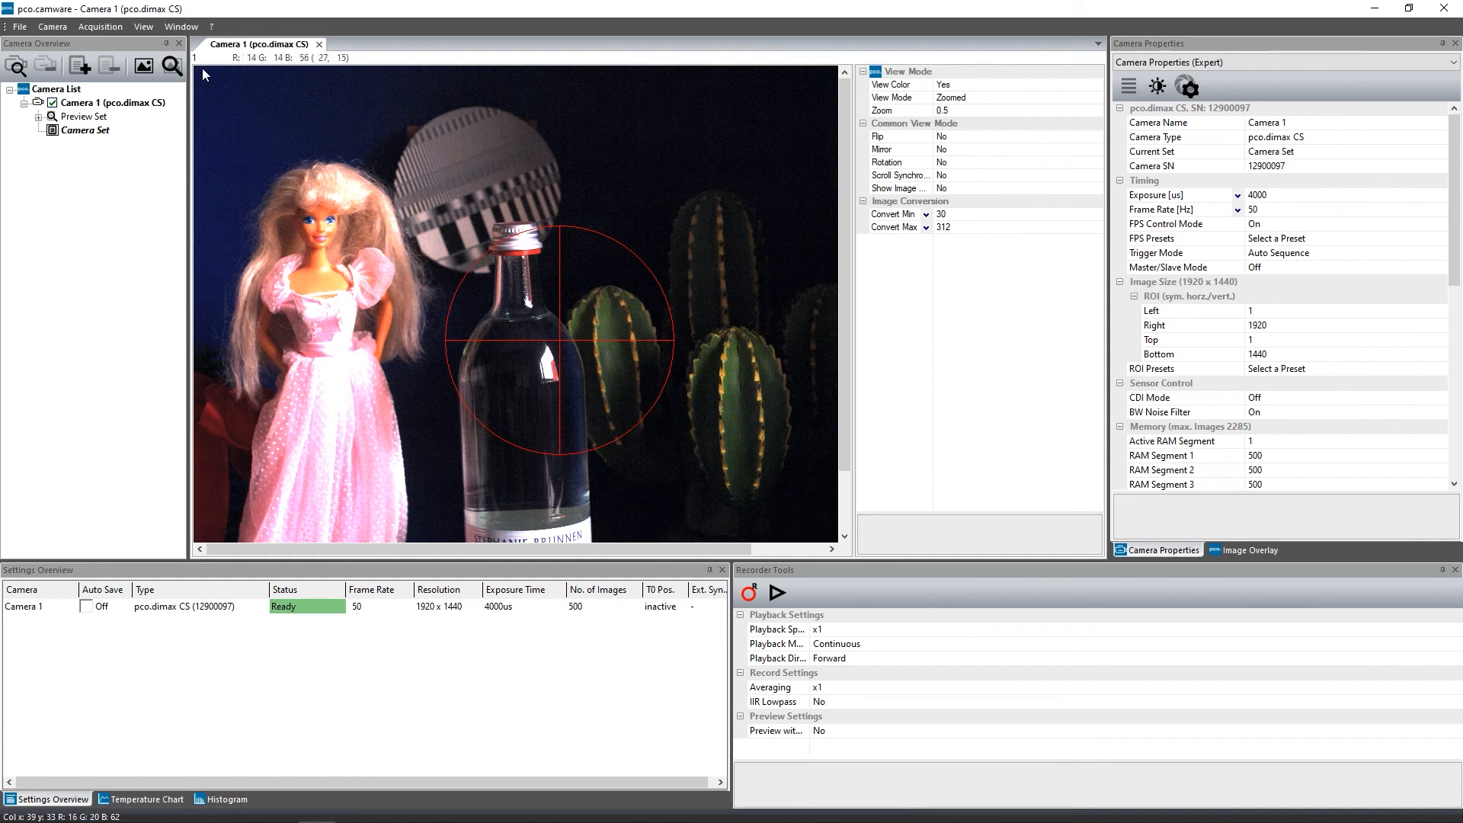
mouse_move(203, 67)
drag(203, 81, 455, 79)
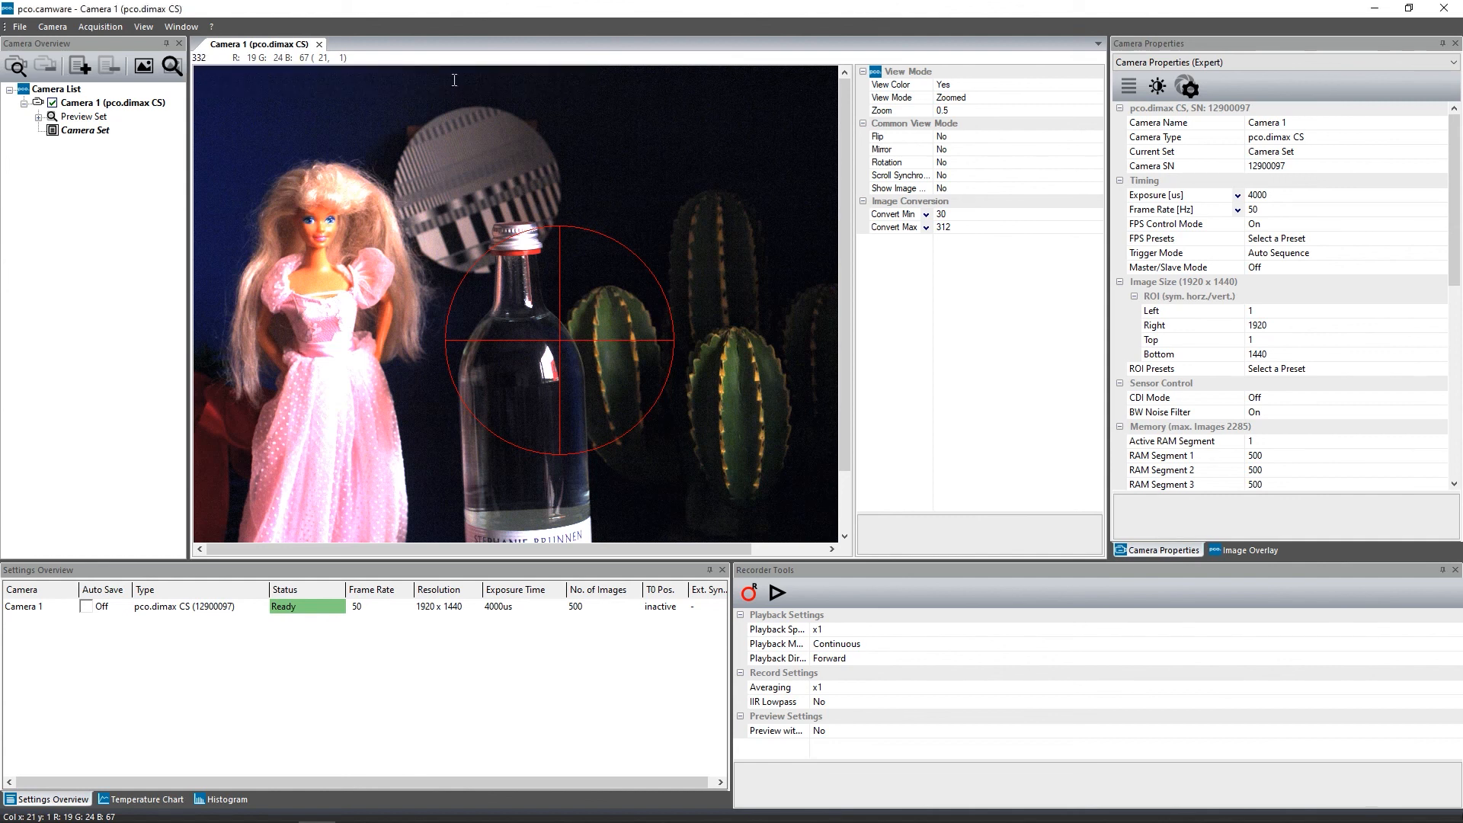